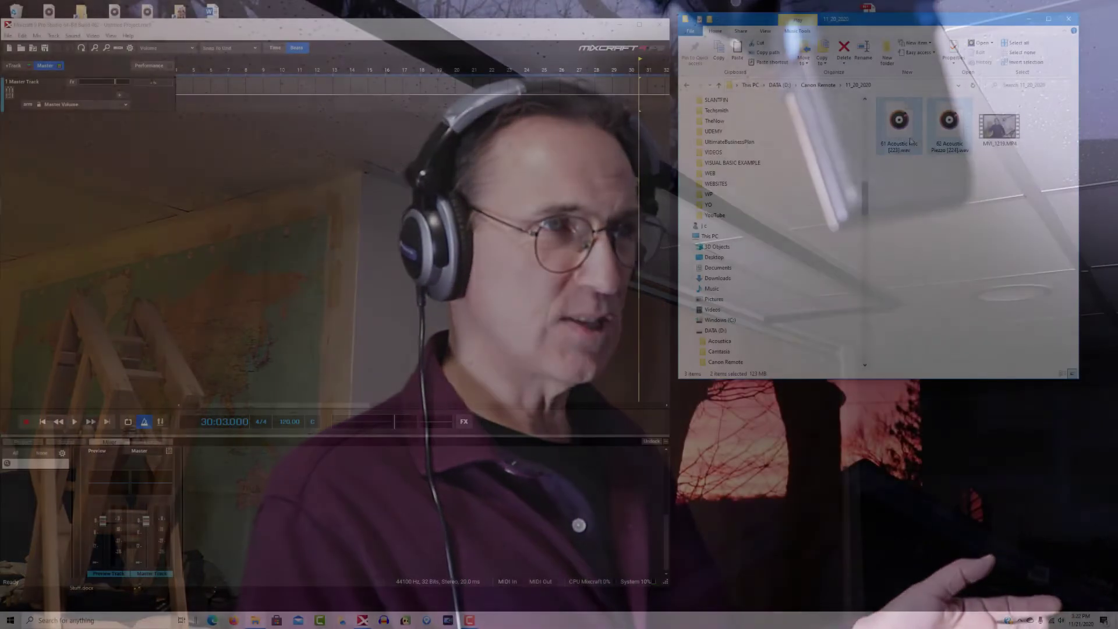
Step: Import the 61 Acoustic mic and 62 Acoustic Piezzo WAV files and the MVI_1219.MP4 video into the Mixcraft project
{"action": "left_click_drag", "start_coordinate": [907, 134], "coordinate": [365, 145]}
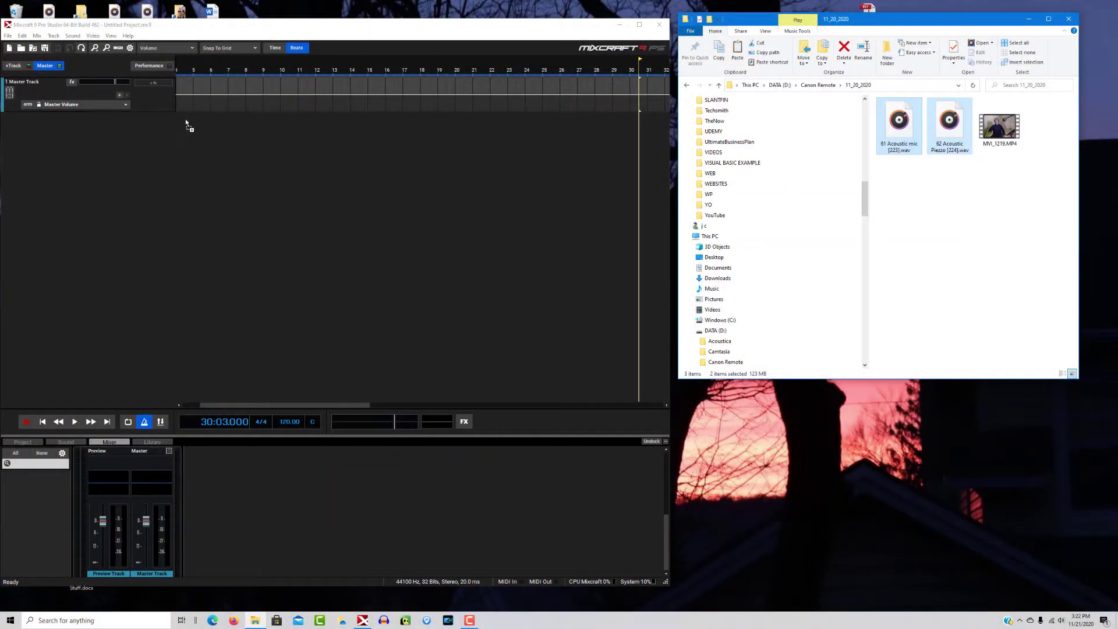
{"action": "left_click_drag", "start_coordinate": [177, 110], "coordinate": [178, 109]}
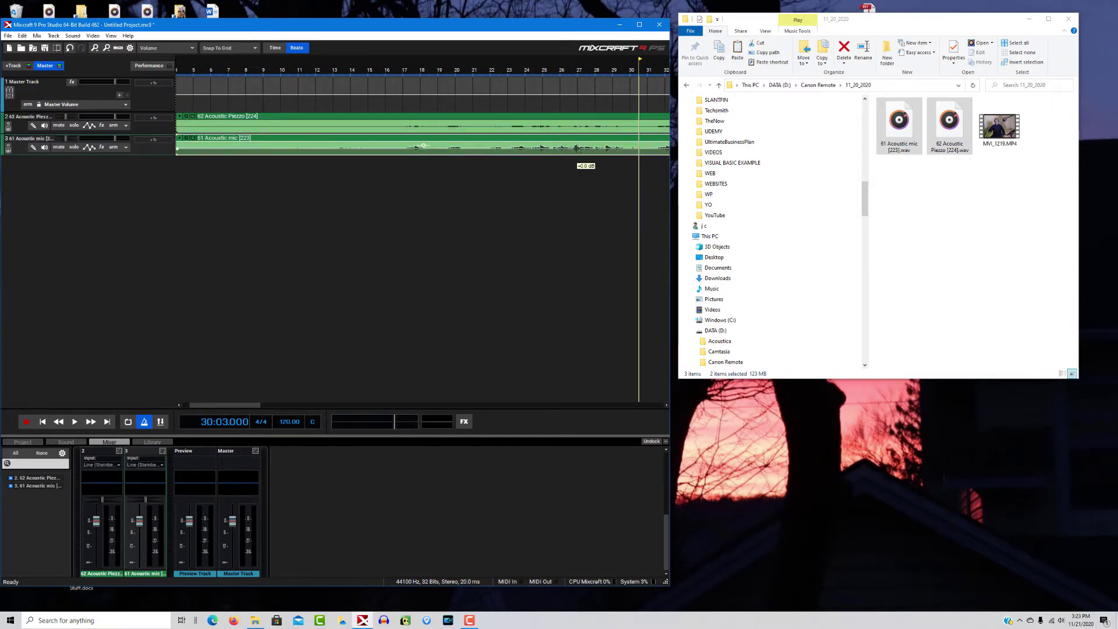
{"action": "left_click_drag", "start_coordinate": [995, 132], "coordinate": [177, 102]}
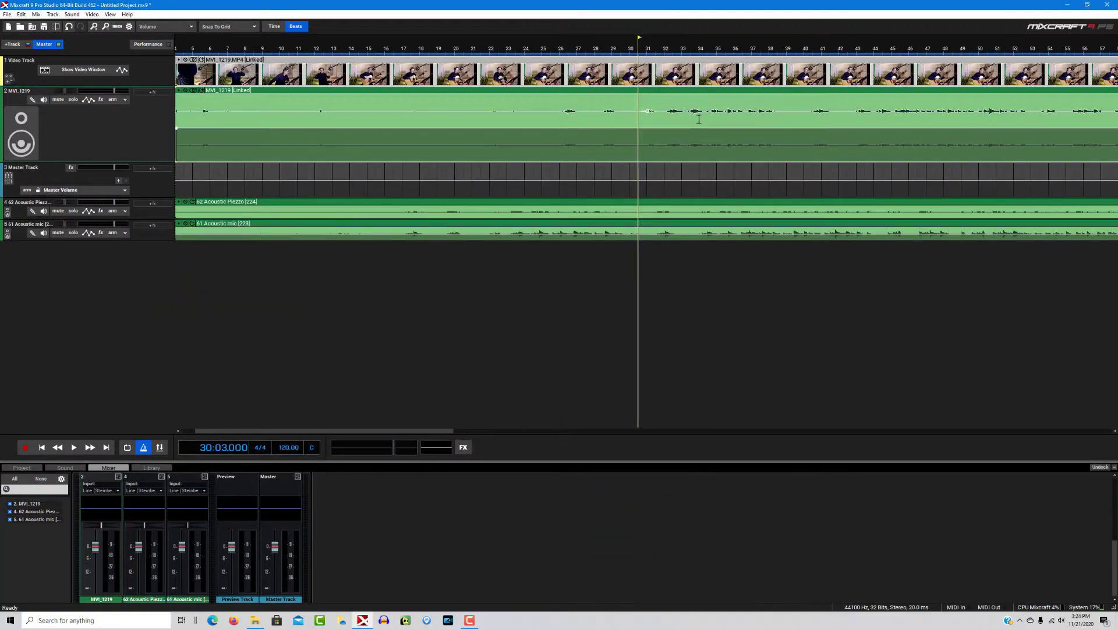
Step: Make the 62 Acoustic Piezzo track taller to enlarge its waveform
{"action": "scroll", "coordinate": [701, 150], "scroll_direction": "down", "scroll_amount": 5}
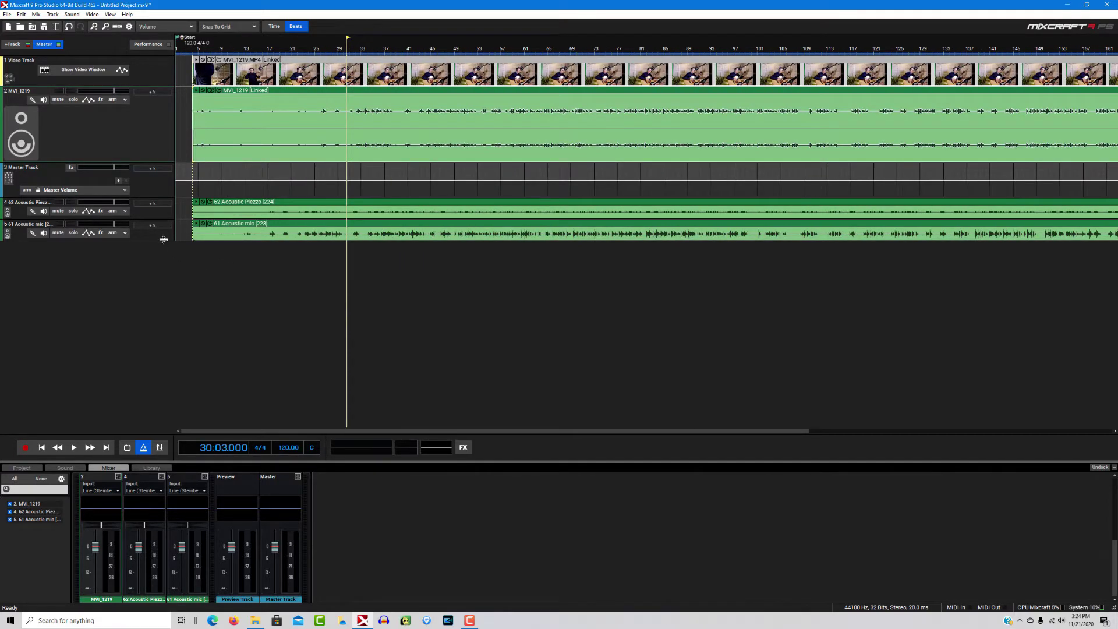
{"action": "left_click_drag", "start_coordinate": [166, 218], "coordinate": [152, 306]}
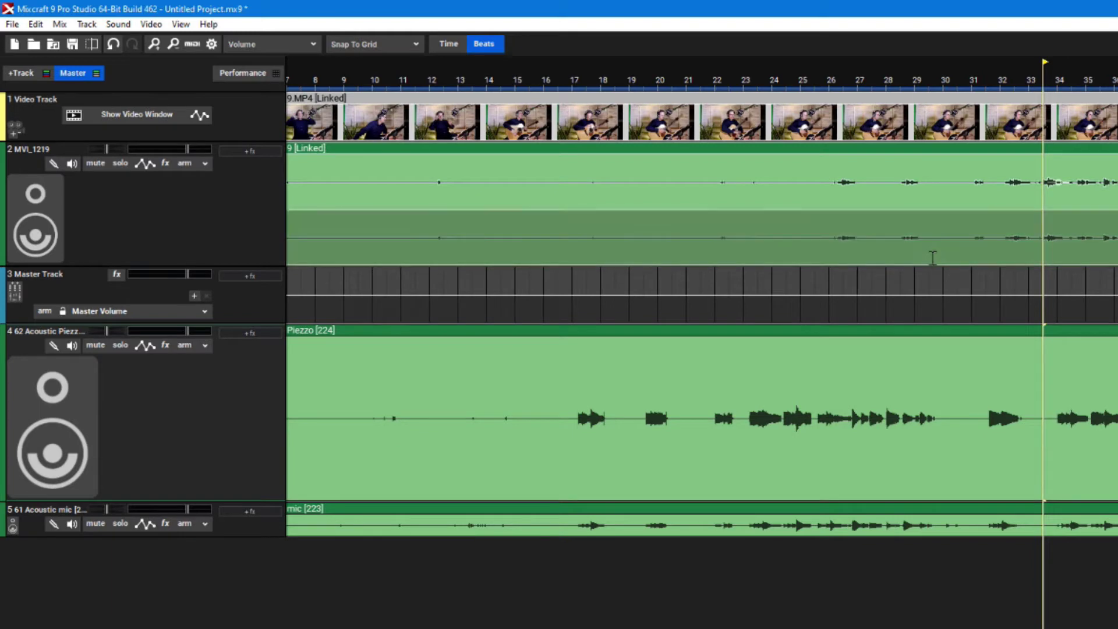
Step: Split the linked MVI_1219 video clip midway through bar 25, just before the guitar notes, and delete the part before the cut
{"action": "left_click", "coordinate": [829, 62]}
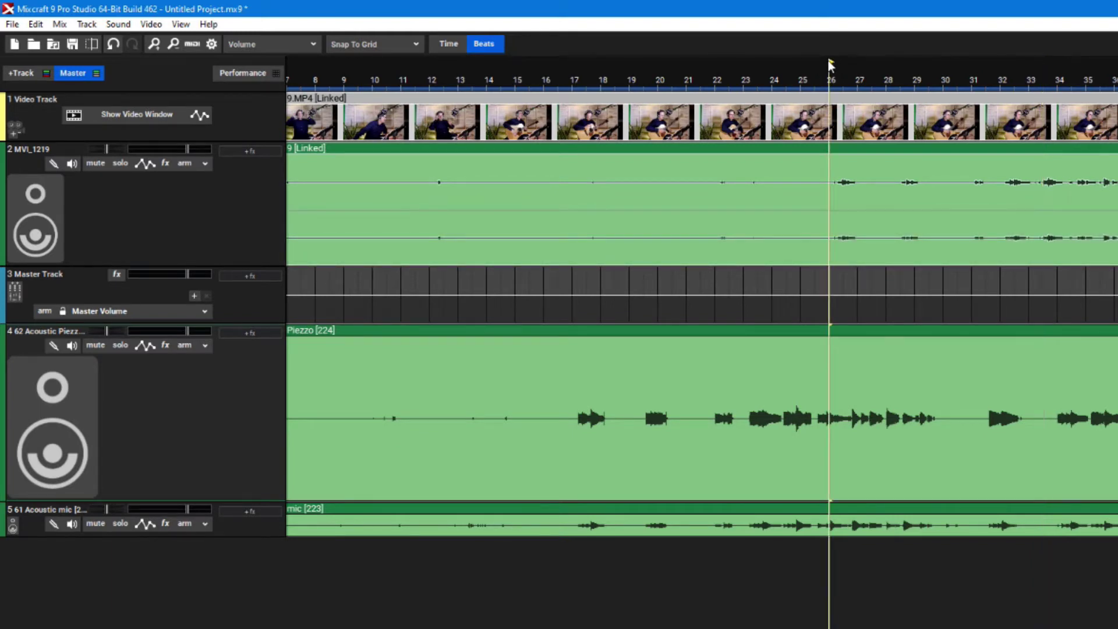
{"action": "left_click", "coordinate": [817, 105]}
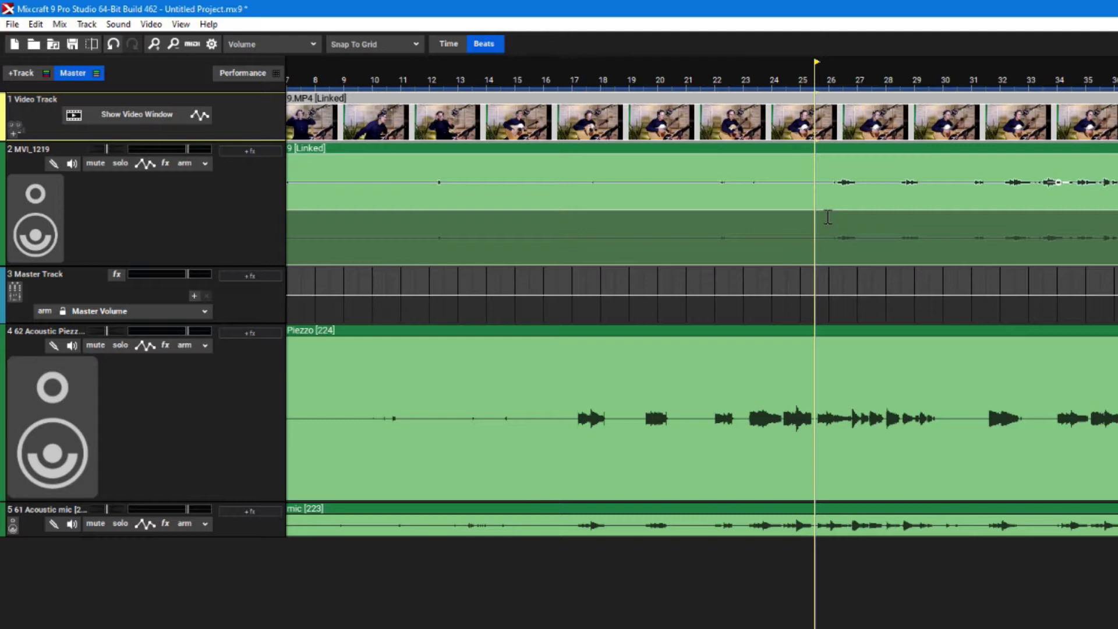
{"action": "key", "text": "s"}
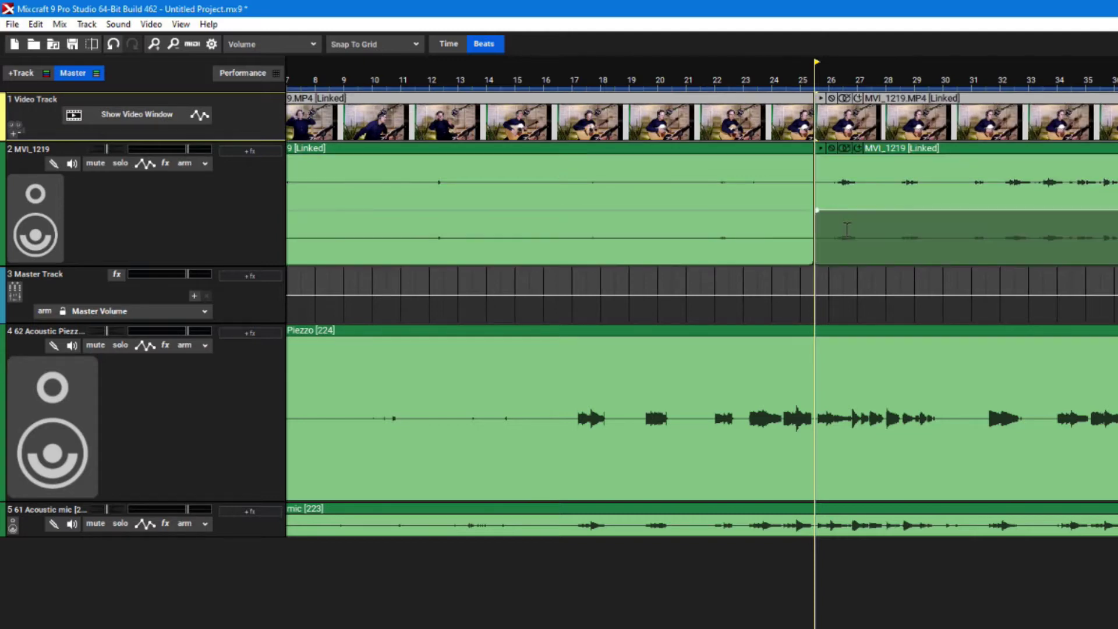
{"action": "left_click", "coordinate": [776, 108]}
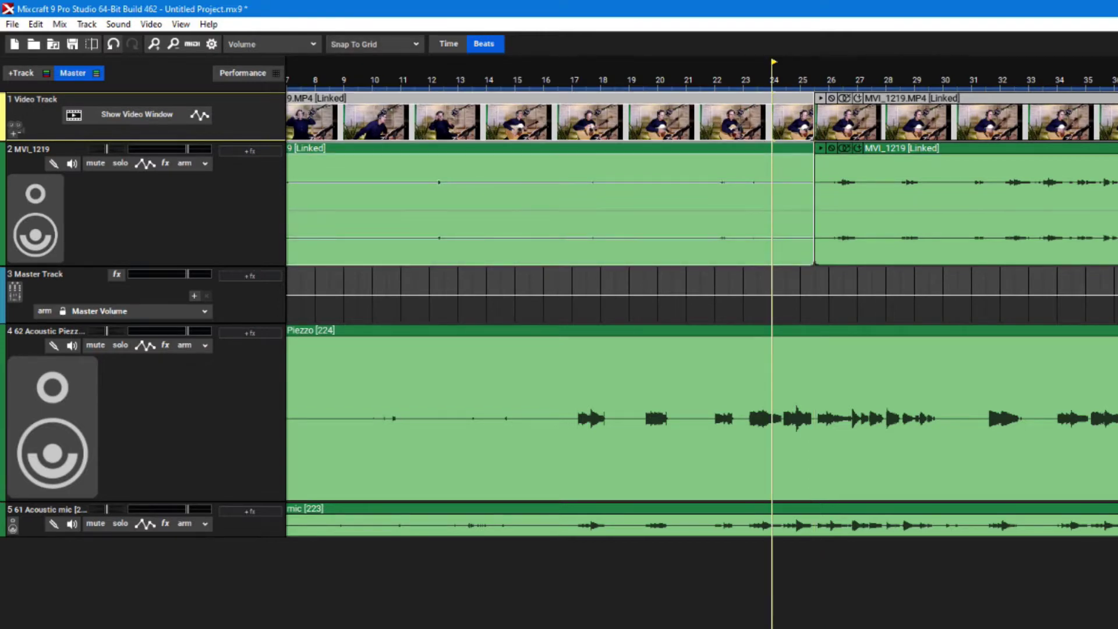
{"action": "key", "text": "Delete"}
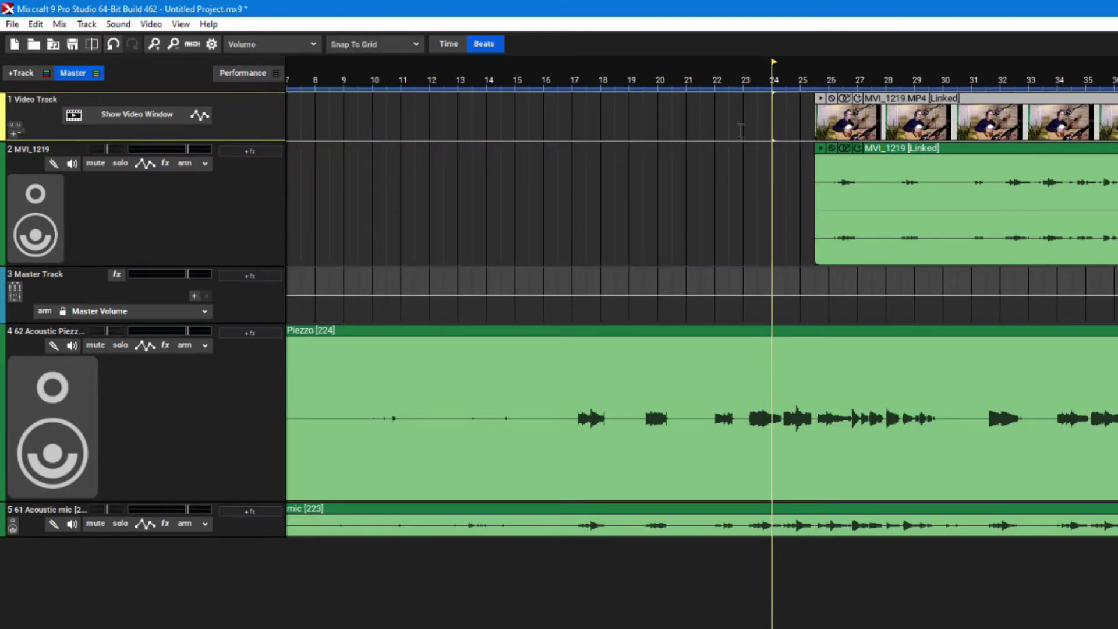
Step: Move the trimmed MVI_1219 clip to start at bar 17 and make its audio track taller
{"action": "left_click", "coordinate": [1078, 97]}
{"action": "left_click_drag", "start_coordinate": [1078, 102], "coordinate": [839, 116]}
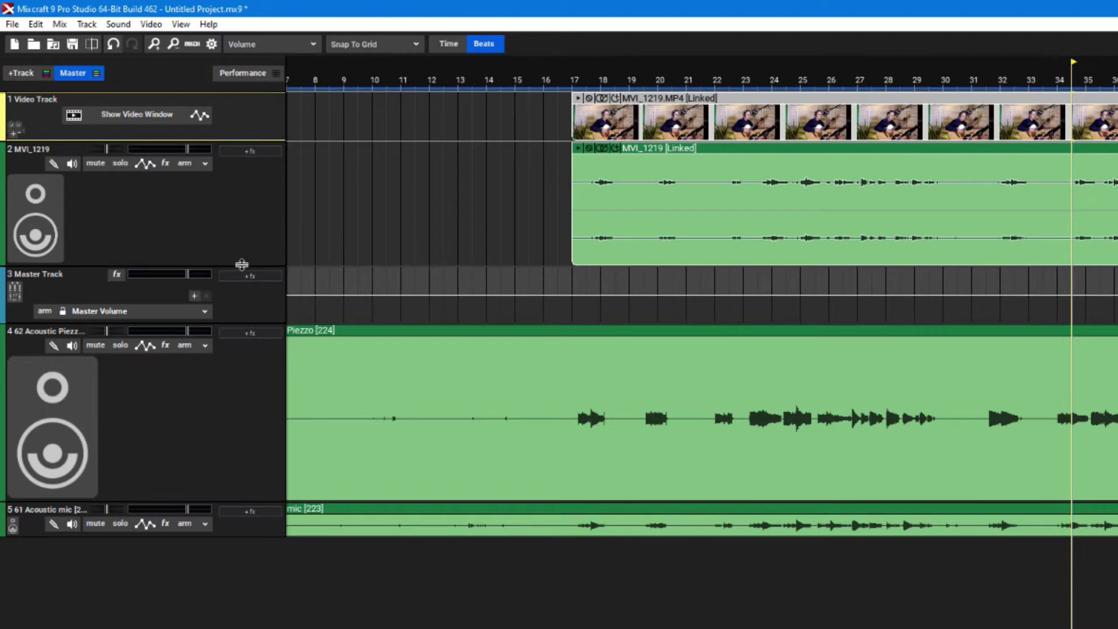
{"action": "left_click_drag", "start_coordinate": [242, 264], "coordinate": [232, 507]}
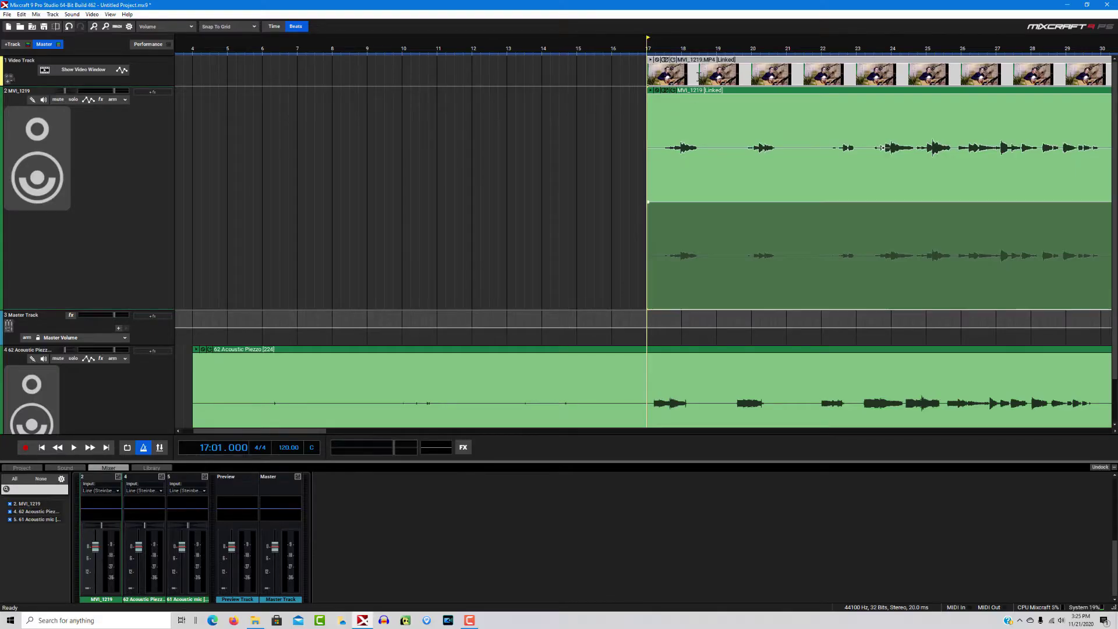
Step: Shift the linked MVI_1219 clip earlier to start midway through bar 16 and mark the end of the first note
{"action": "left_click", "coordinate": [655, 48]}
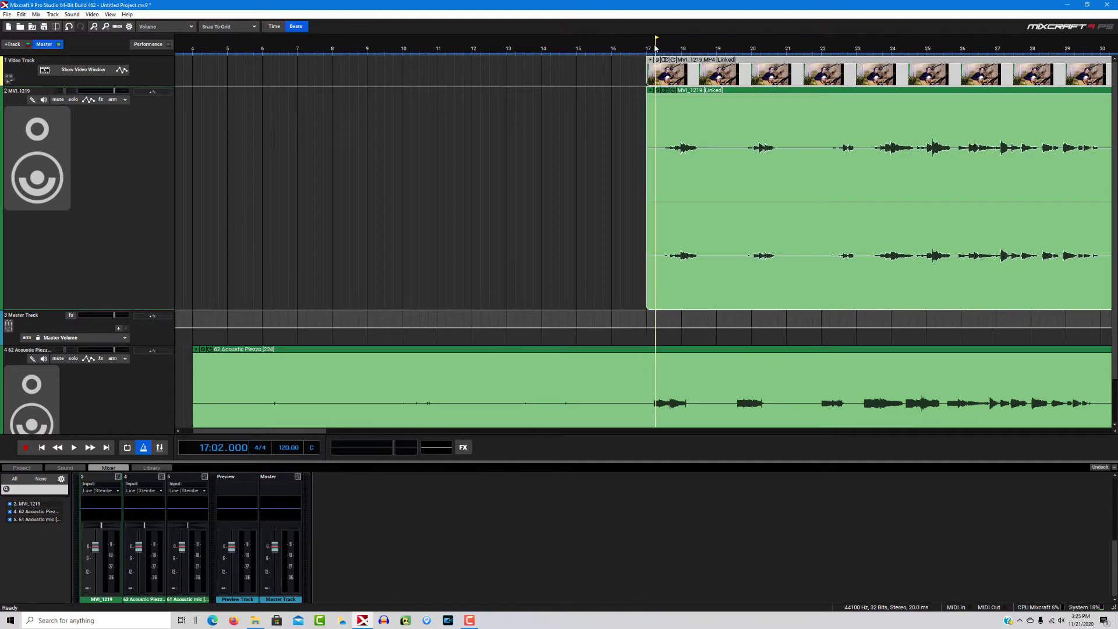
{"action": "left_click", "coordinate": [651, 50]}
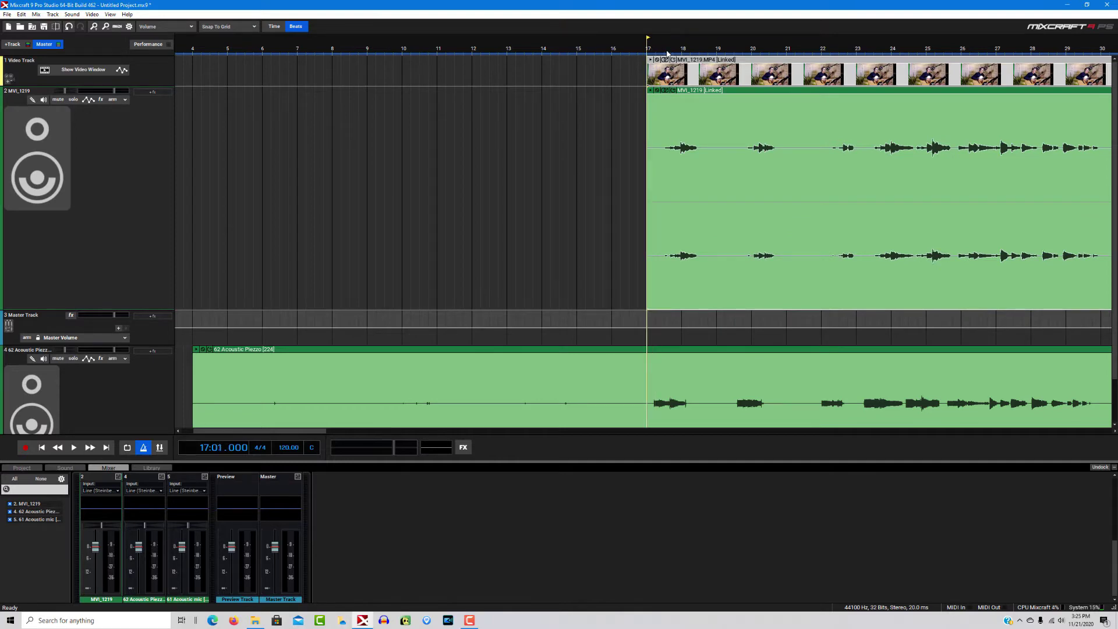
{"action": "left_click", "coordinate": [666, 48]}
{"action": "left_click_drag", "start_coordinate": [834, 62], "coordinate": [817, 61]}
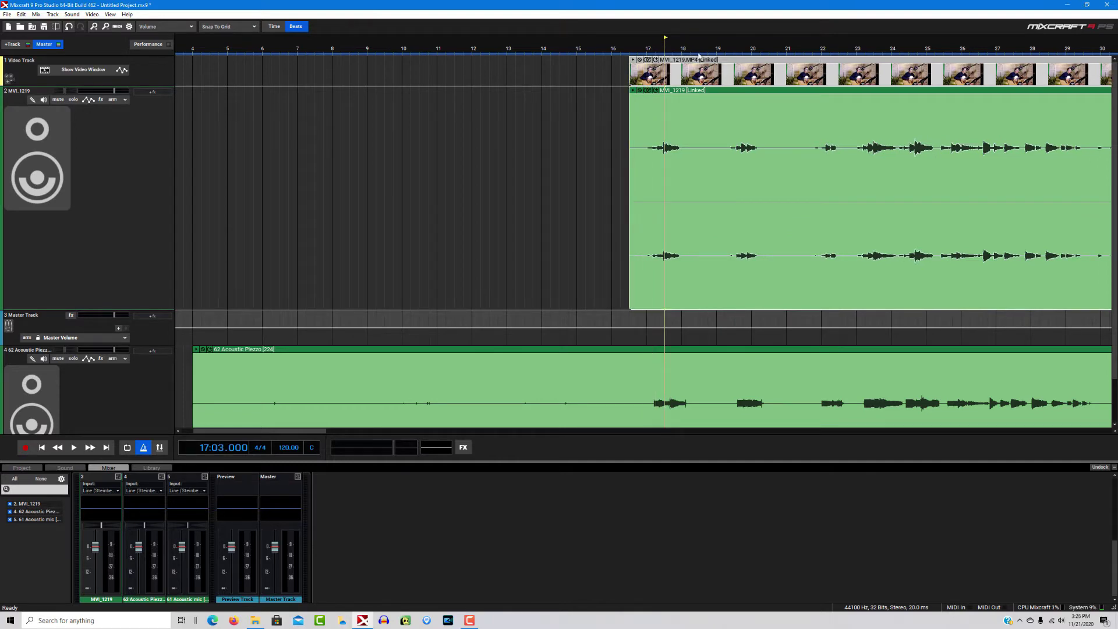
{"action": "left_click", "coordinate": [680, 49]}
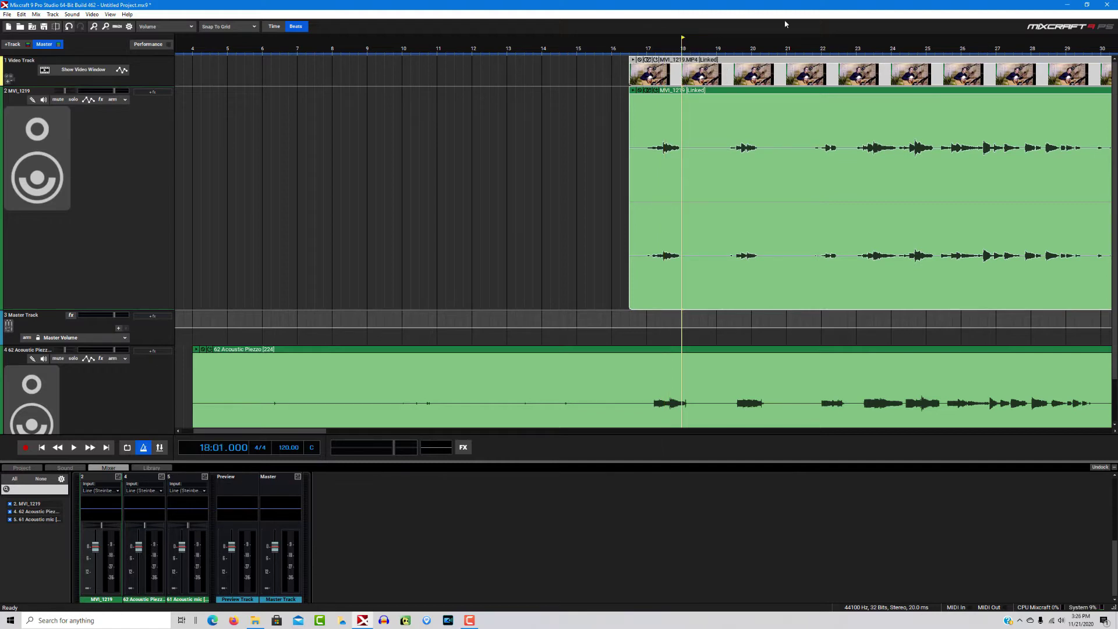
Step: Set snapping to 1/64 notes and nudge the linked MVI_1219 clip slightly later to line up its waveform with the Acoustic Piezzo track
{"action": "left_click", "coordinate": [241, 27]}
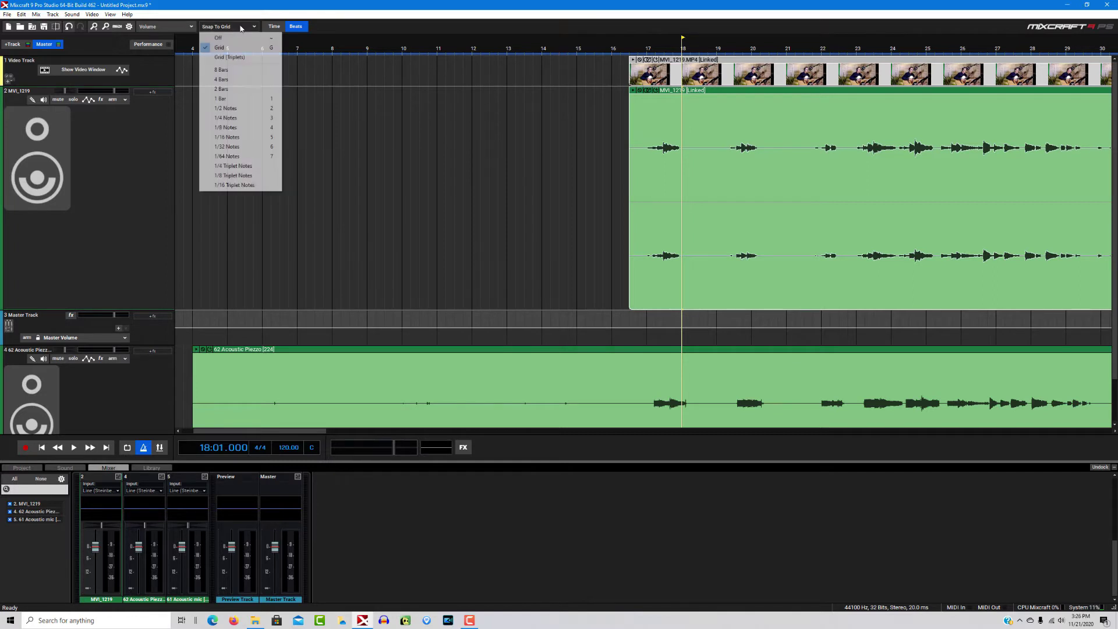
{"action": "left_click", "coordinate": [227, 156]}
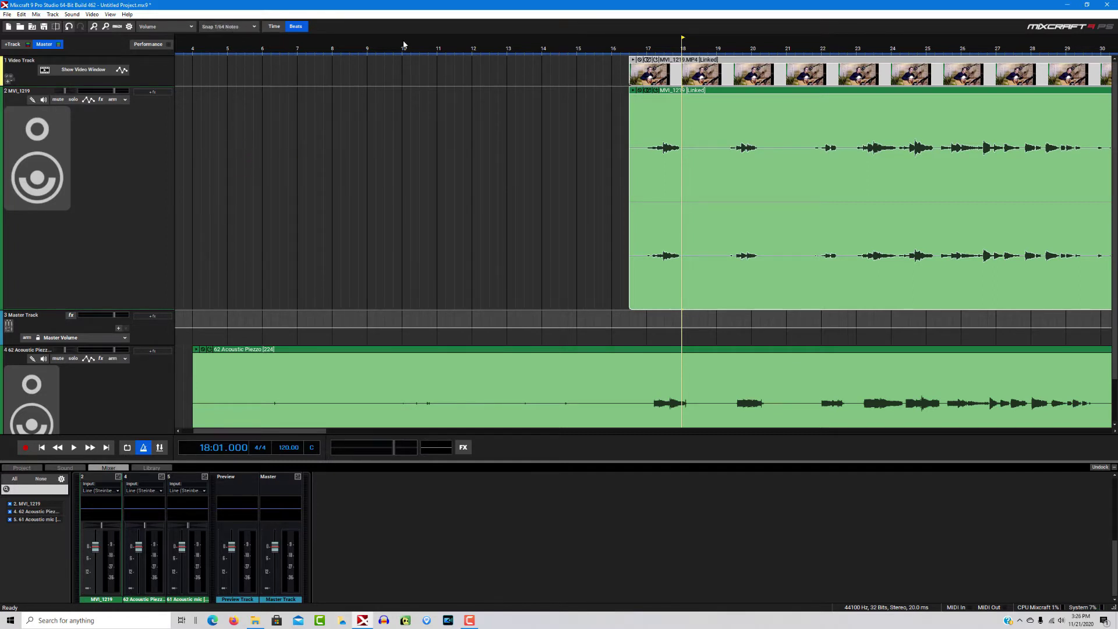
{"action": "left_click_drag", "start_coordinate": [729, 63], "coordinate": [732, 65]}
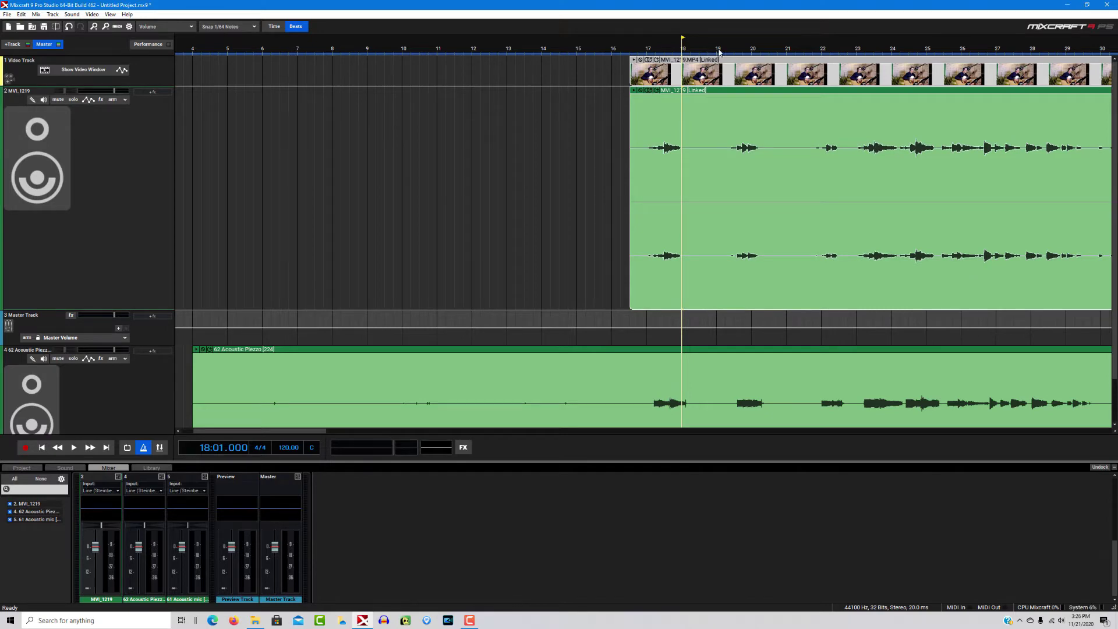
{"action": "left_click", "coordinate": [687, 46]}
{"action": "left_click_drag", "start_coordinate": [727, 67], "coordinate": [756, 66]}
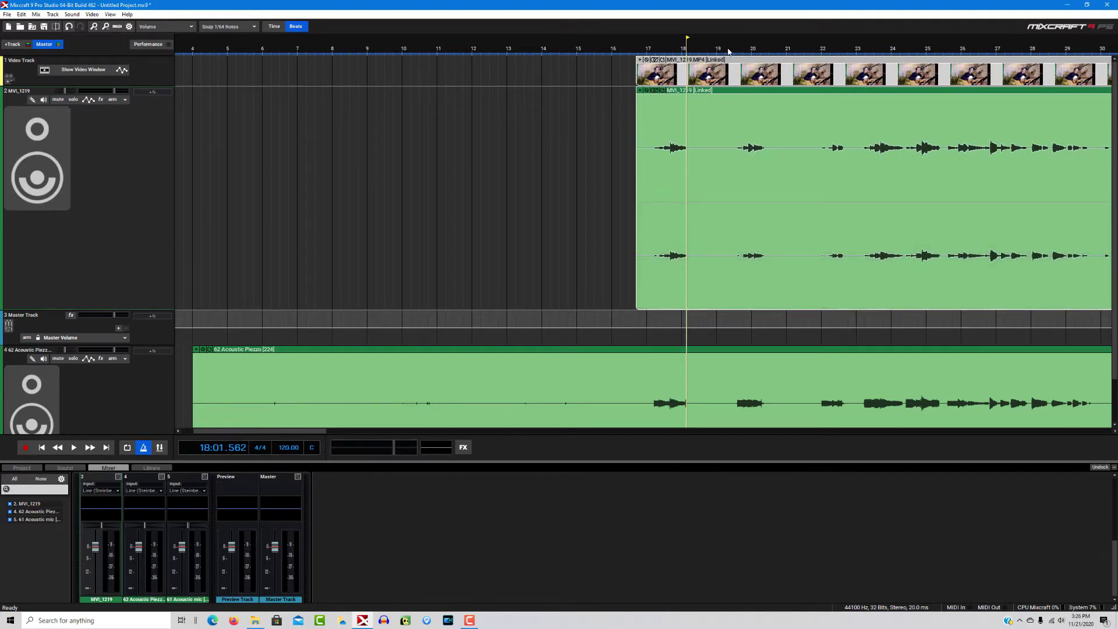
{"action": "scroll", "coordinate": [722, 119], "scroll_direction": "up", "scroll_amount": 1}
{"action": "scroll", "coordinate": [639, 125], "scroll_direction": "up", "scroll_amount": 1}
{"action": "scroll", "coordinate": [572, 185], "scroll_direction": "up", "scroll_amount": 1}
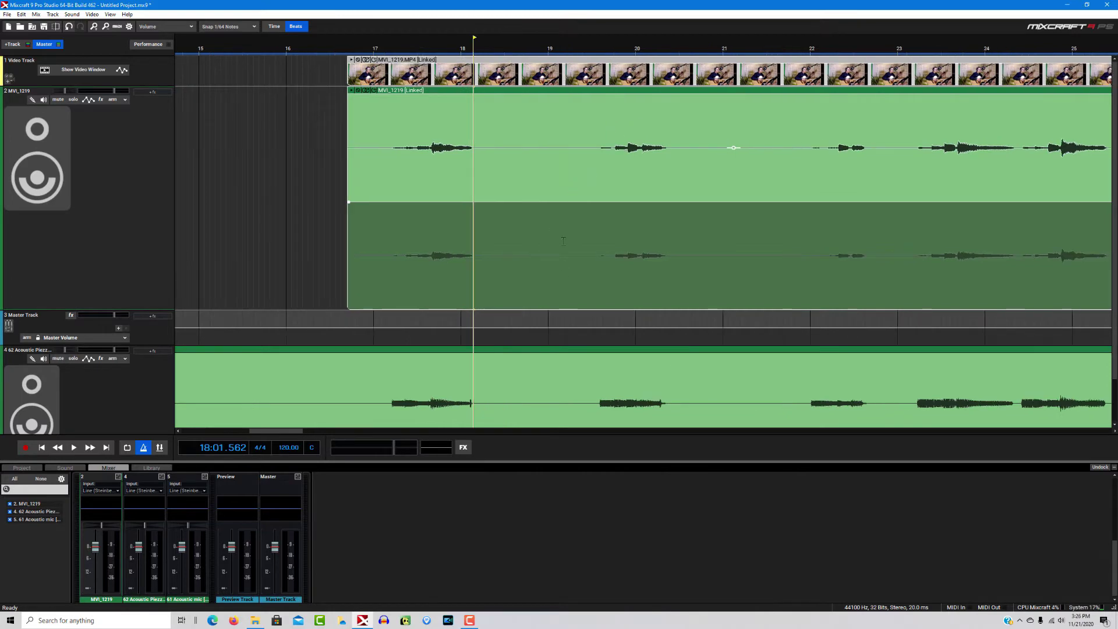
{"action": "left_click", "coordinate": [399, 44]}
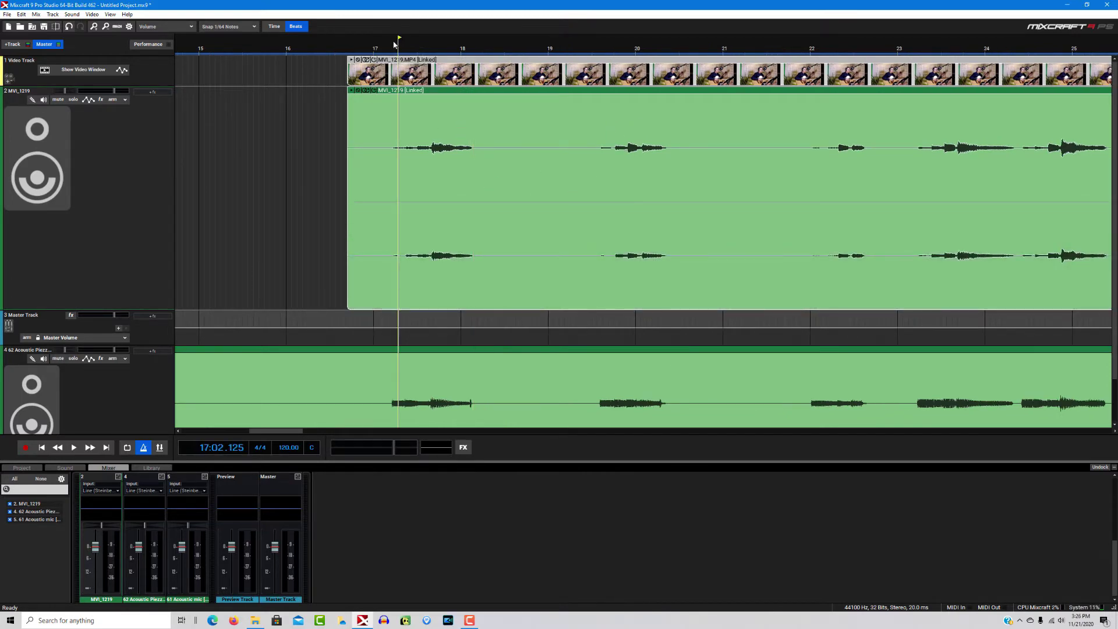
{"action": "left_click", "coordinate": [535, 44]}
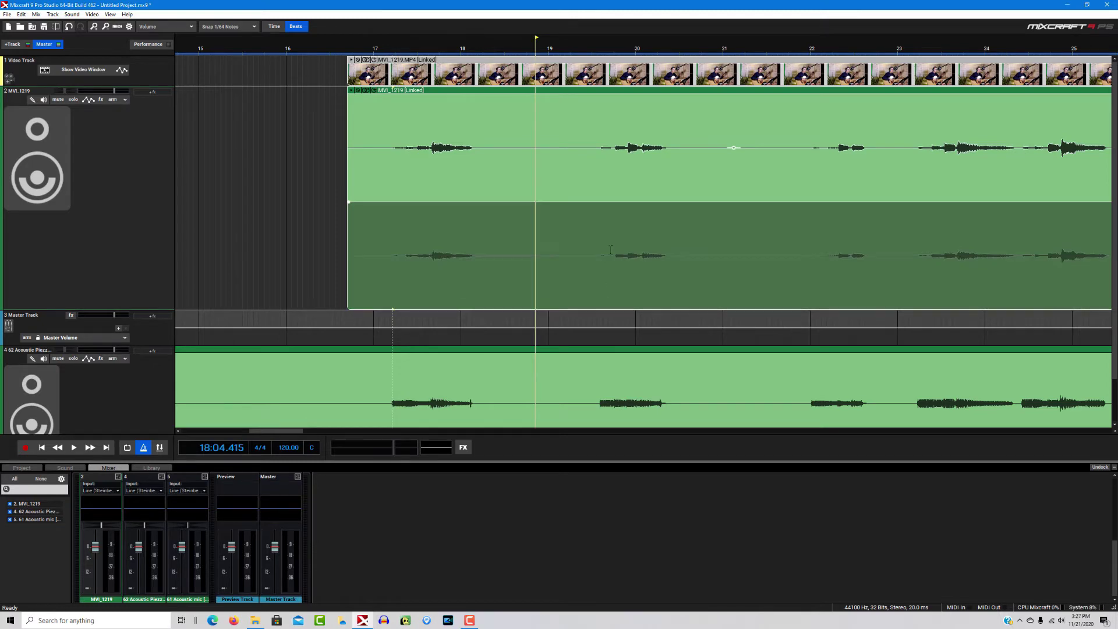
Step: Split the clips on all tracks at position 33:03.812, just before the song starts
{"action": "scroll", "coordinate": [608, 250], "scroll_direction": "down", "scroll_amount": 3}
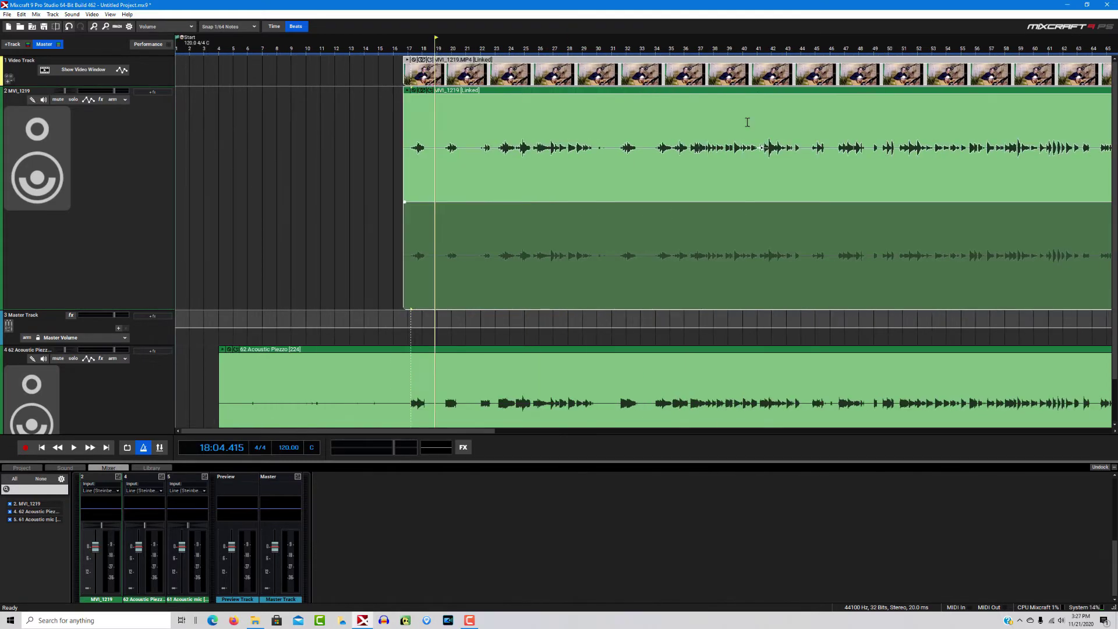
{"action": "scroll", "coordinate": [708, 114], "scroll_direction": "down", "scroll_amount": 2}
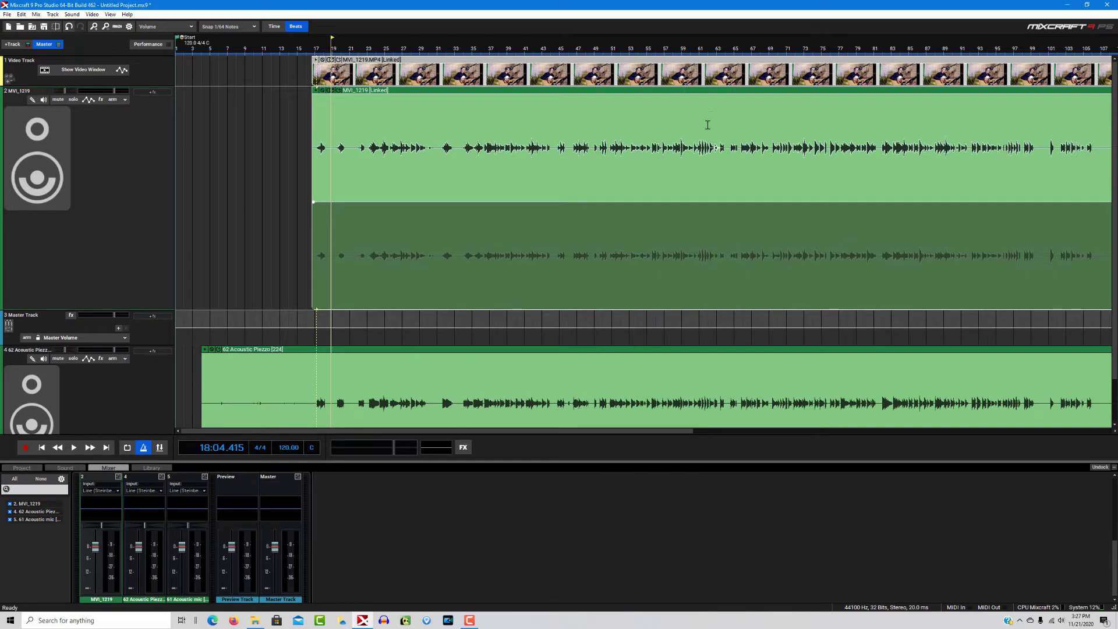
{"action": "left_click", "coordinate": [462, 50]}
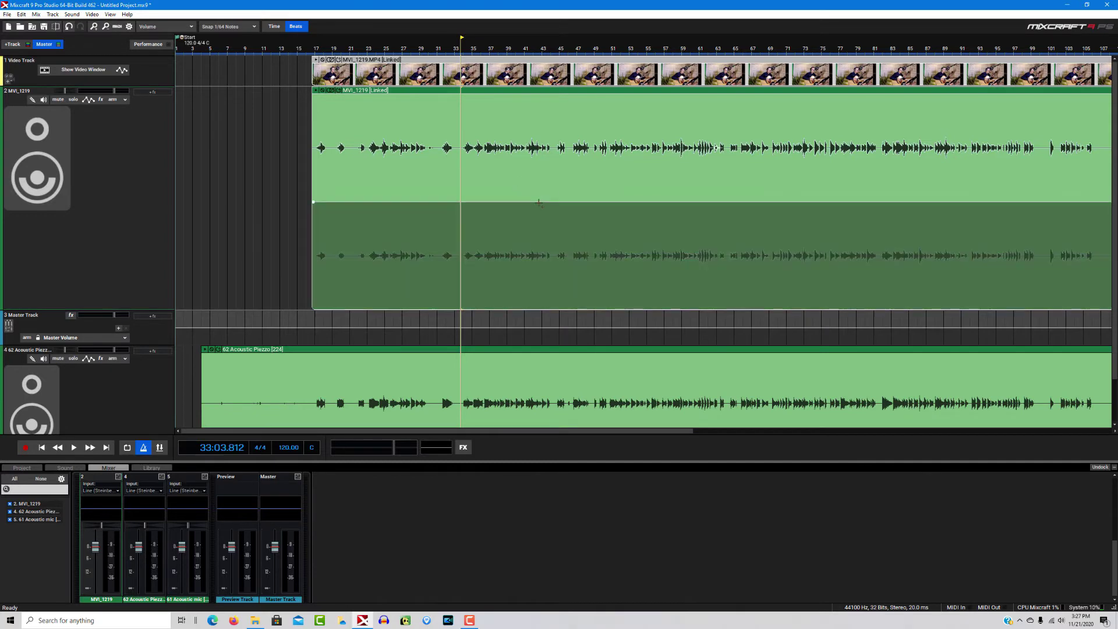
{"action": "key", "text": "ctrl+a"}
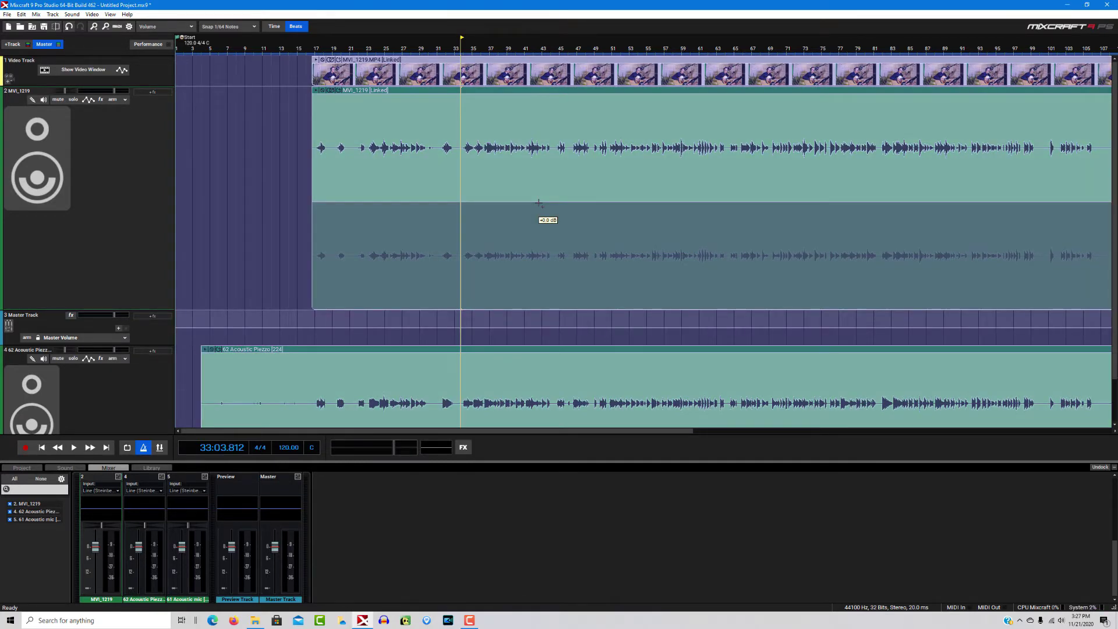
{"action": "key", "text": "ctrl+t"}
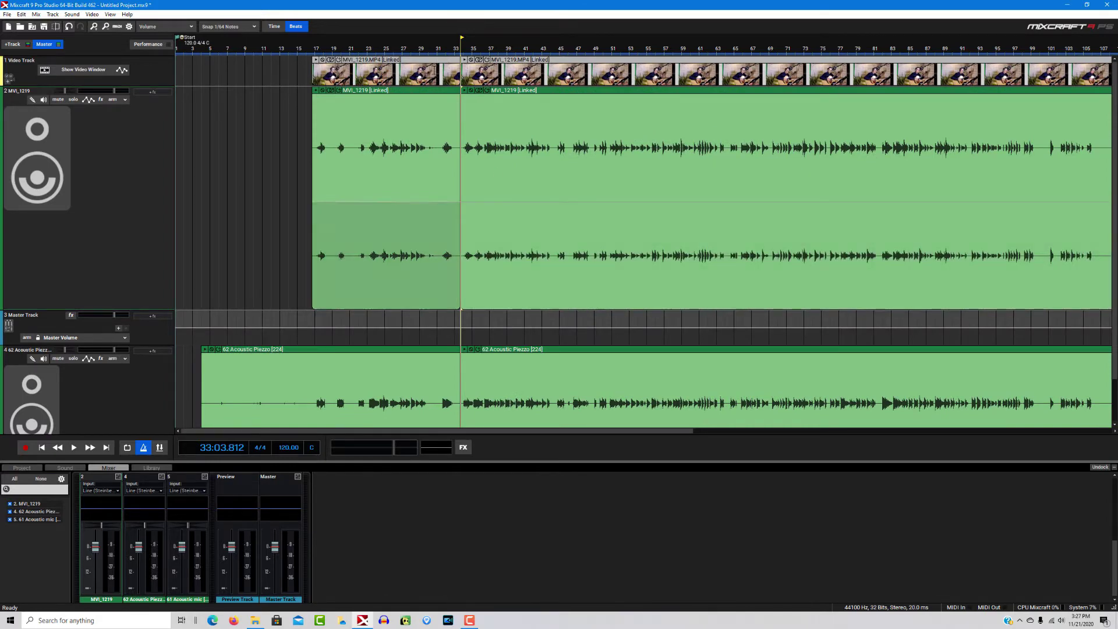
Step: Delete the leading sections of the linked MVI_1219 and 62 Acoustic Piezzo clips before the split
{"action": "left_click", "coordinate": [433, 63]}
{"action": "left_click", "coordinate": [411, 348], "text": "ctrl"}
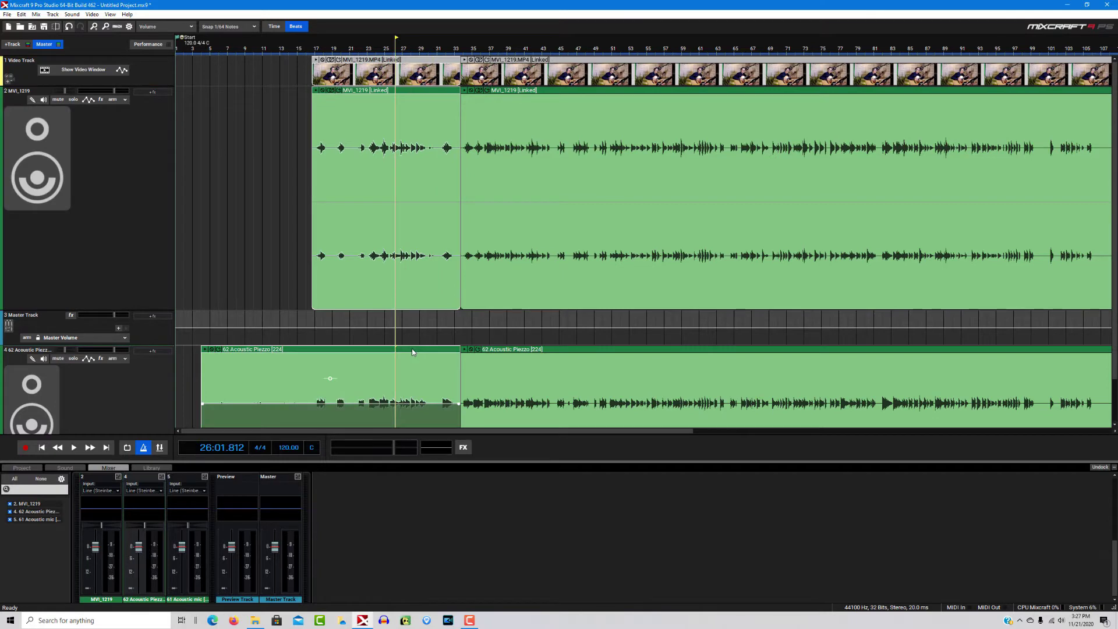
{"action": "key", "text": "Delete"}
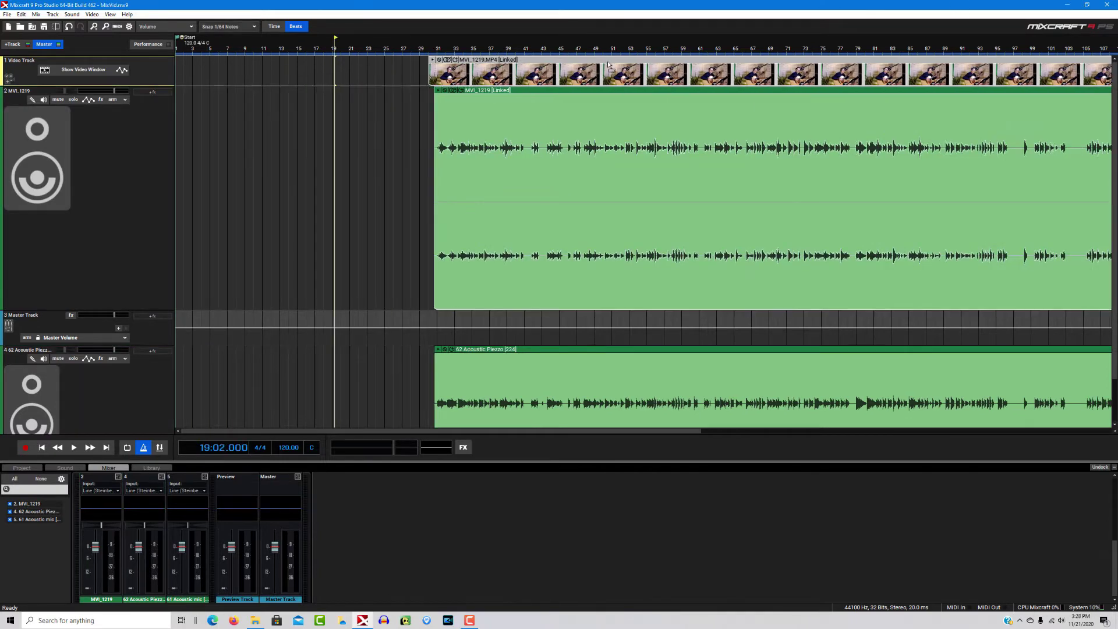
Step: Move the remaining linked MVI_1219 clip to the start of the project
{"action": "left_click_drag", "start_coordinate": [608, 64], "coordinate": [414, 78]}
{"action": "left_click", "coordinate": [413, 75]}
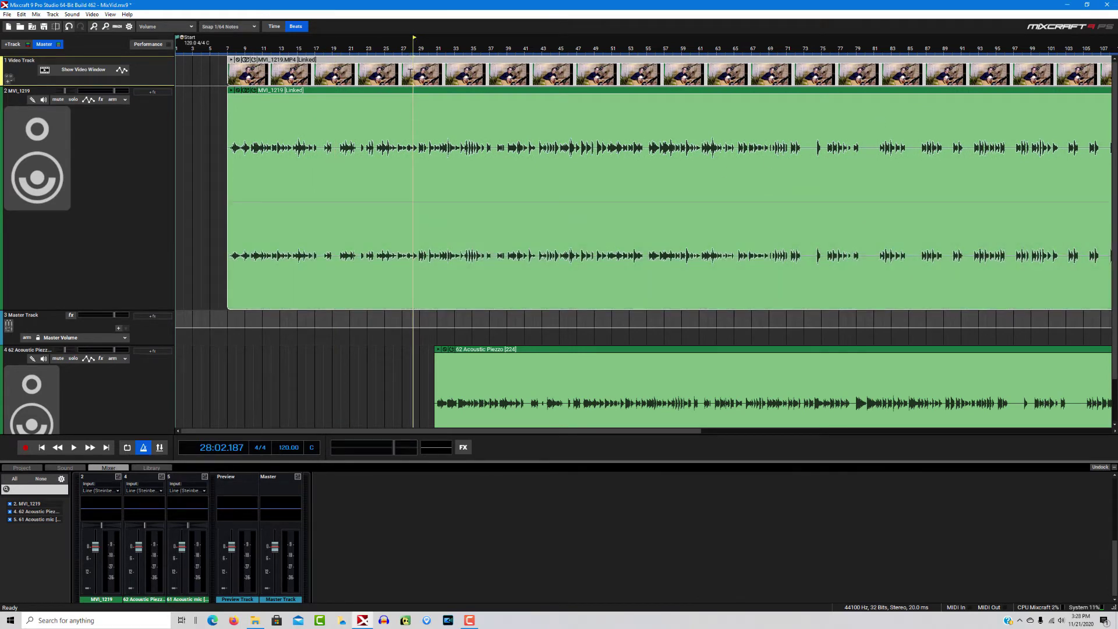
{"action": "left_click_drag", "start_coordinate": [393, 89], "coordinate": [341, 93]}
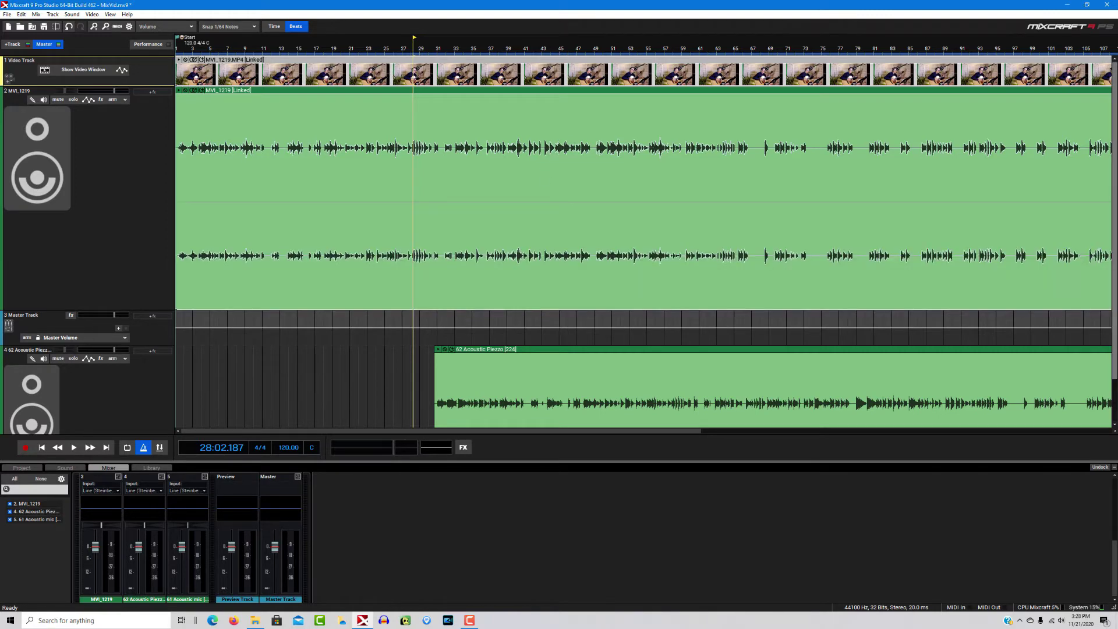
Step: Remove the leading section of the 61 Acoustic mic clip and move the remaining mic and Piezzo clips to the project start
{"action": "scroll", "coordinate": [523, 285], "scroll_direction": "down", "scroll_amount": 1}
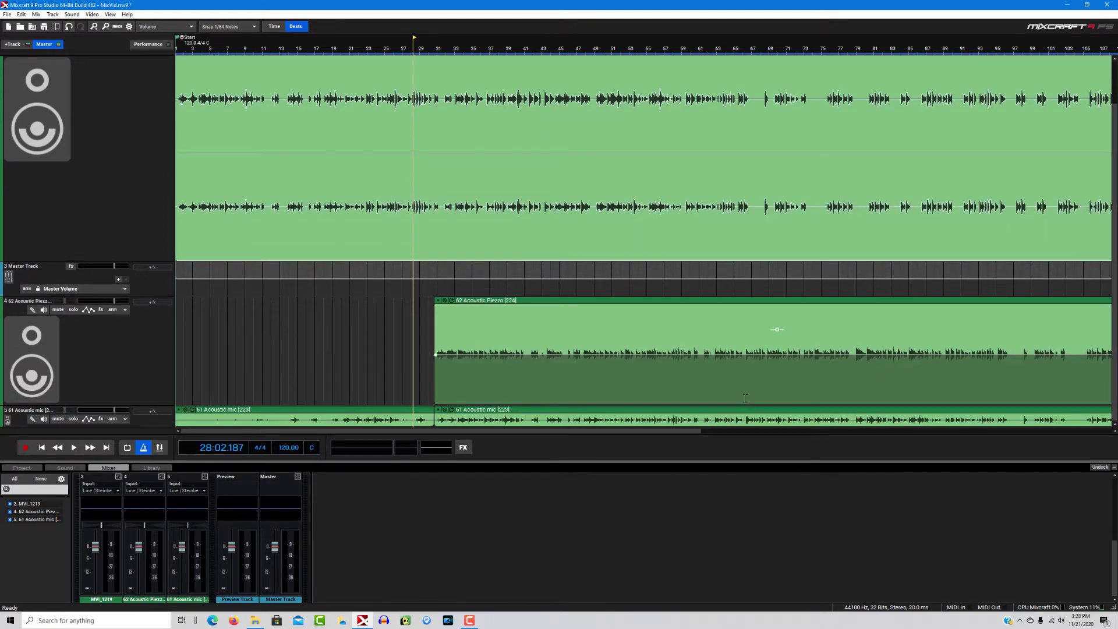
{"action": "left_click", "coordinate": [351, 414]}
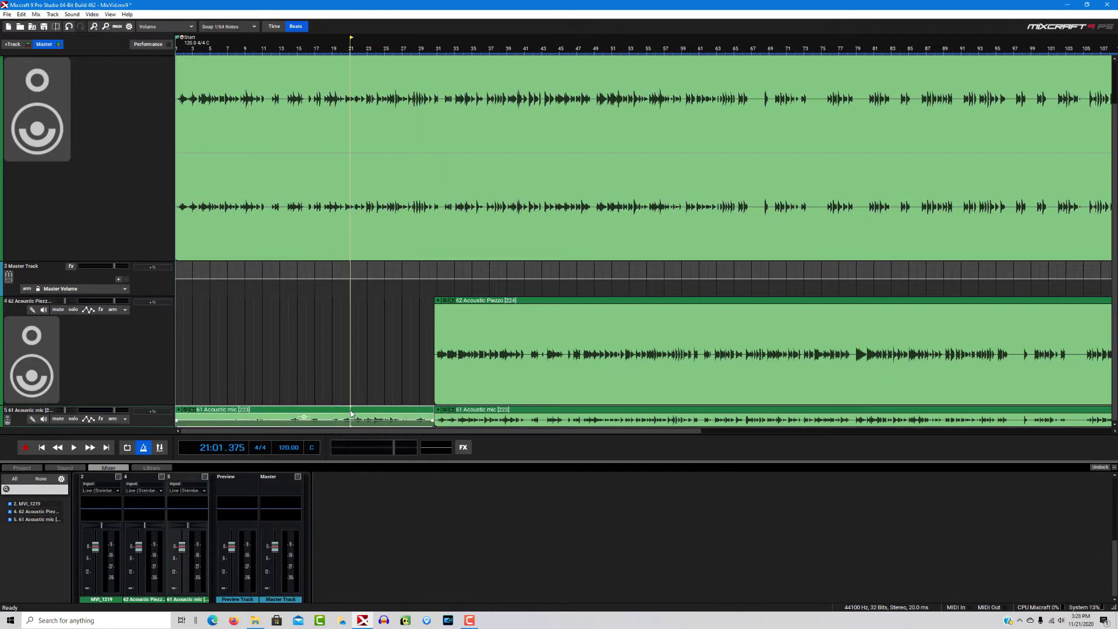
{"action": "left_click_drag", "start_coordinate": [351, 414], "coordinate": [543, 413]}
{"action": "left_click_drag", "start_coordinate": [586, 303], "coordinate": [316, 299]}
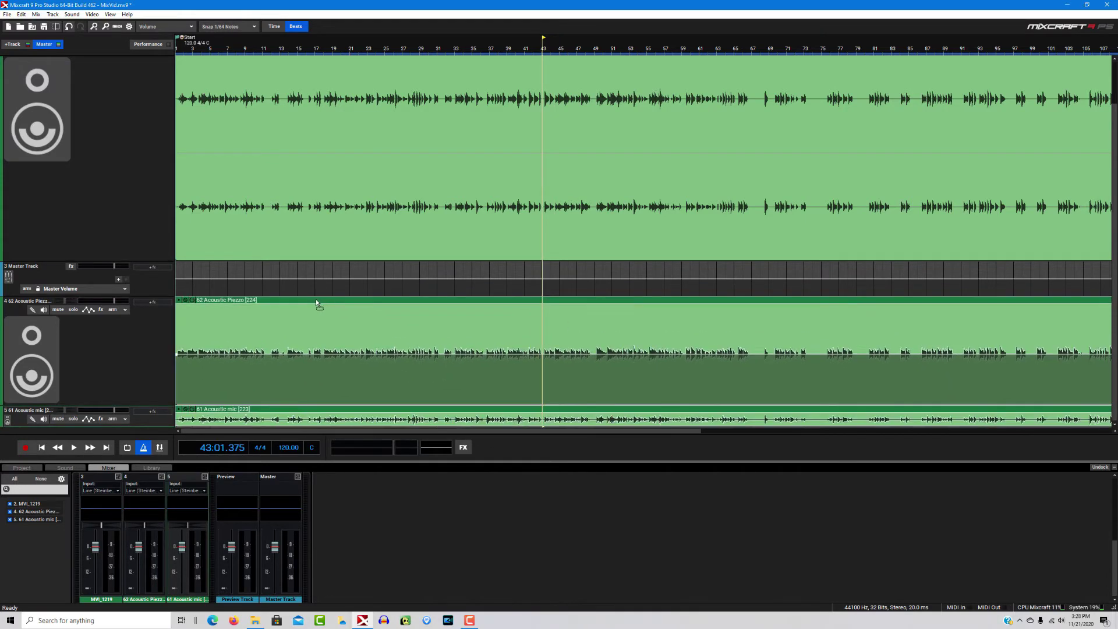
Step: Reduce the height of the 62 Acoustic Piezzo track and make the 61 Acoustic mic track taller
{"action": "scroll", "coordinate": [316, 299], "scroll_direction": "up", "scroll_amount": 5}
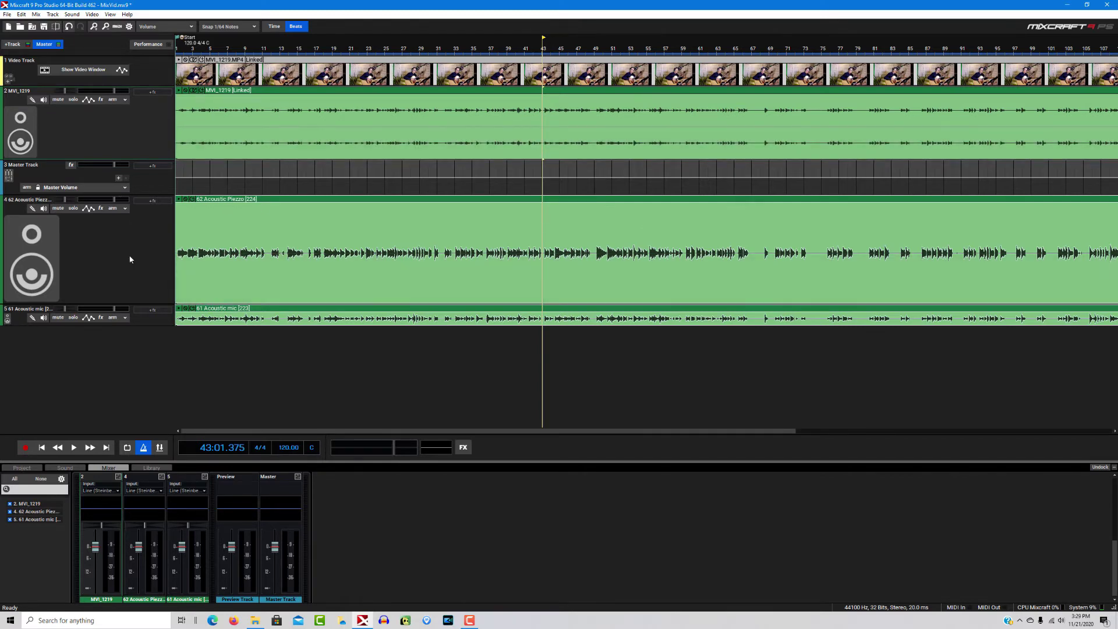
{"action": "left_click_drag", "start_coordinate": [143, 303], "coordinate": [144, 242]}
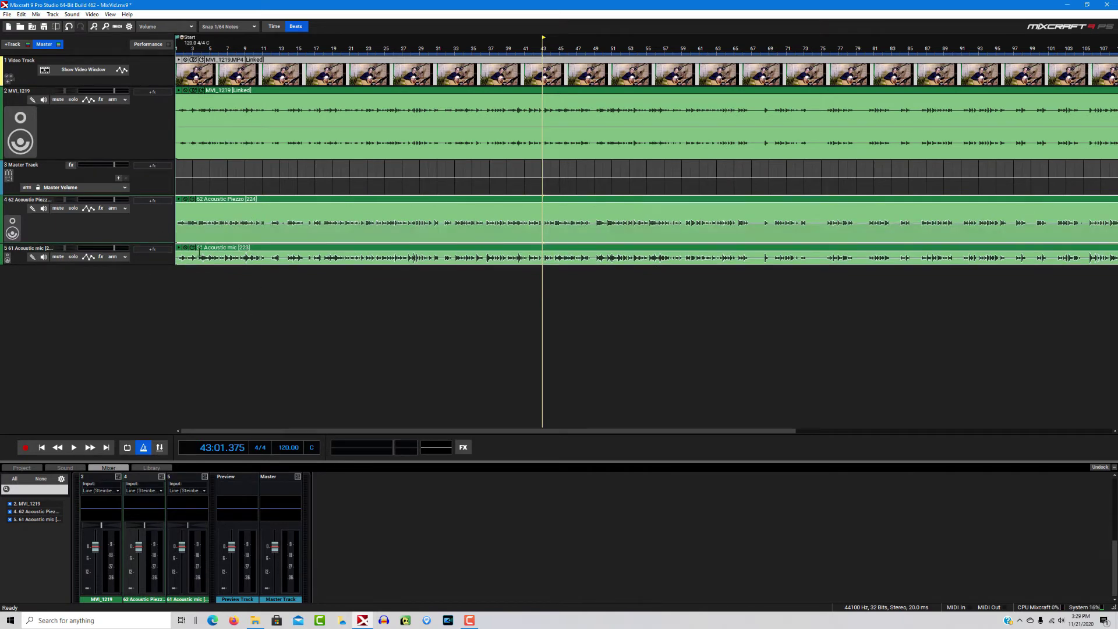
{"action": "left_click_drag", "start_coordinate": [160, 264], "coordinate": [155, 284]}
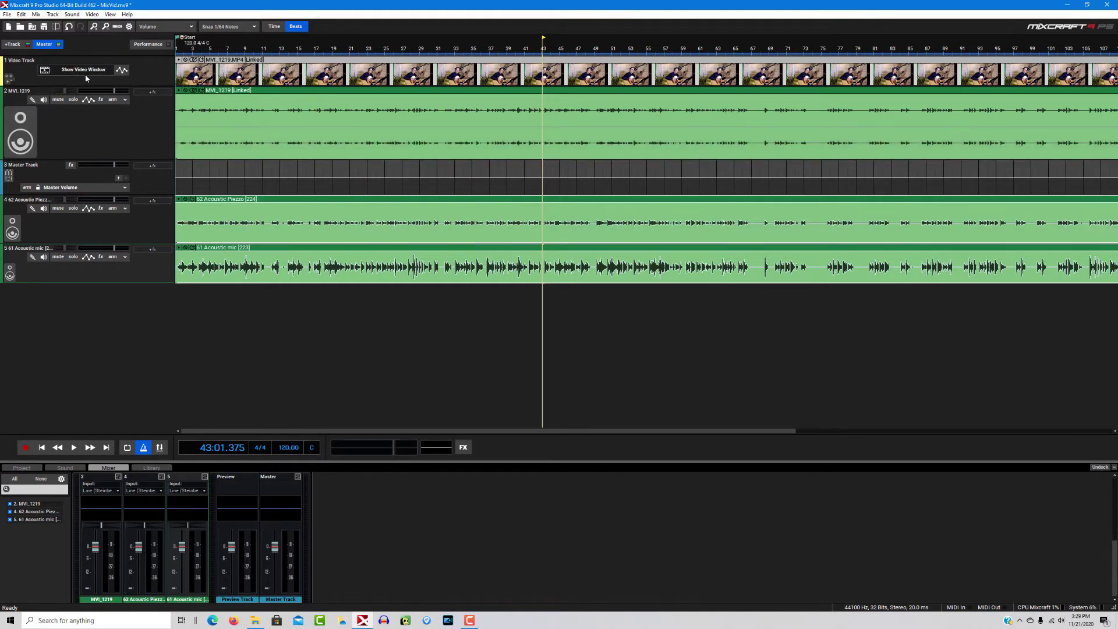
Step: Open the video preview and play the project from the current position to check the sync between picture and audio, then stop playback
{"action": "left_click", "coordinate": [56, 71]}
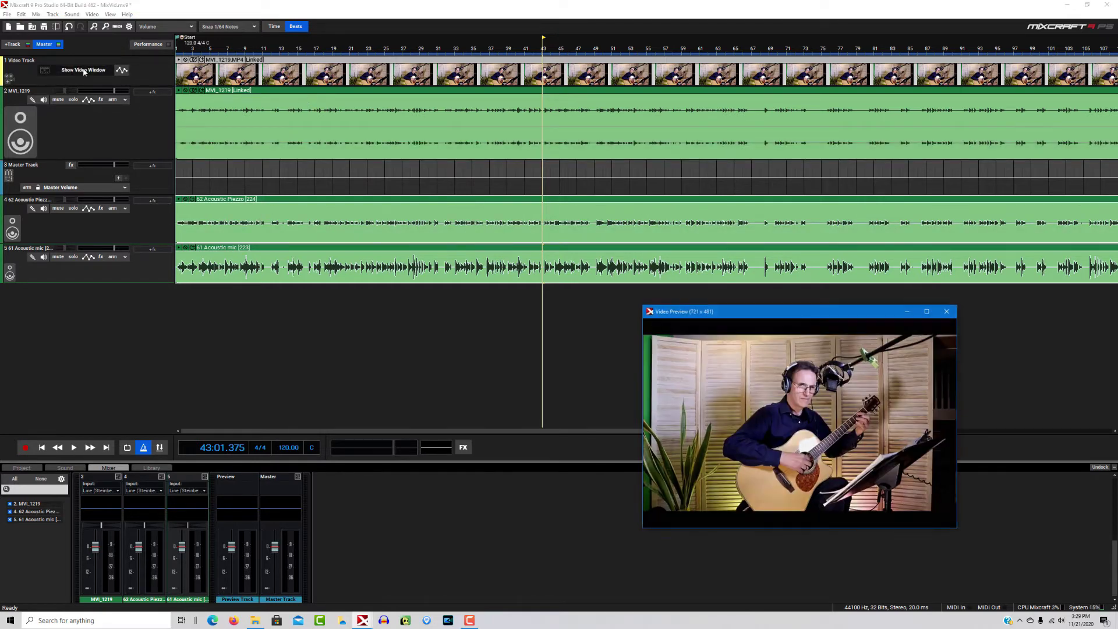
{"action": "left_click", "coordinate": [74, 448]}
{"action": "left_click", "coordinate": [75, 449]}
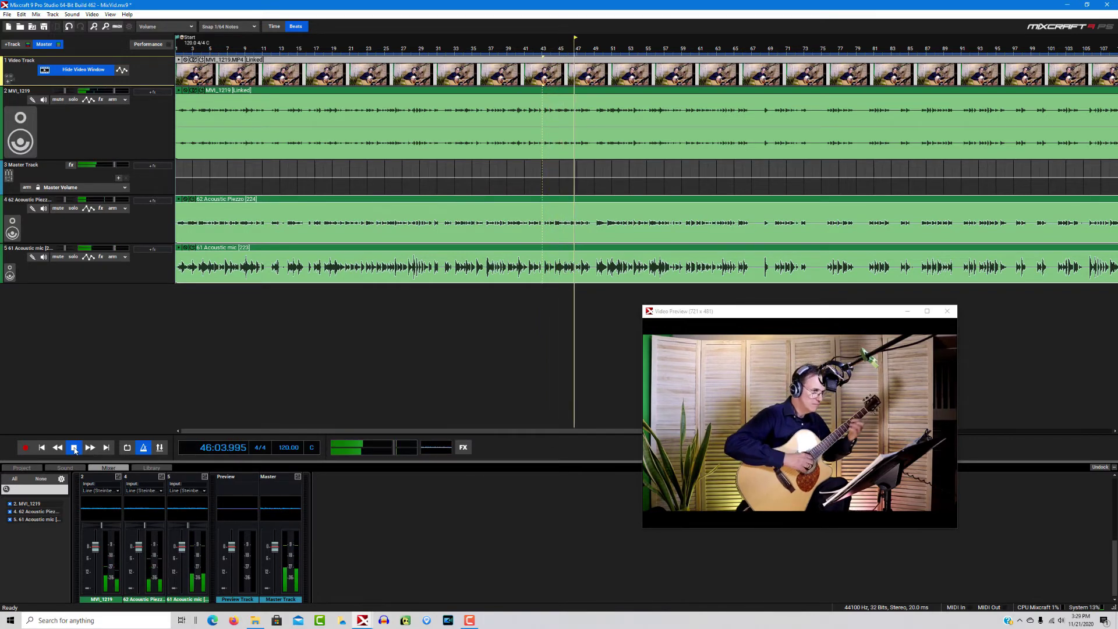
{"action": "left_click", "coordinate": [74, 448]}
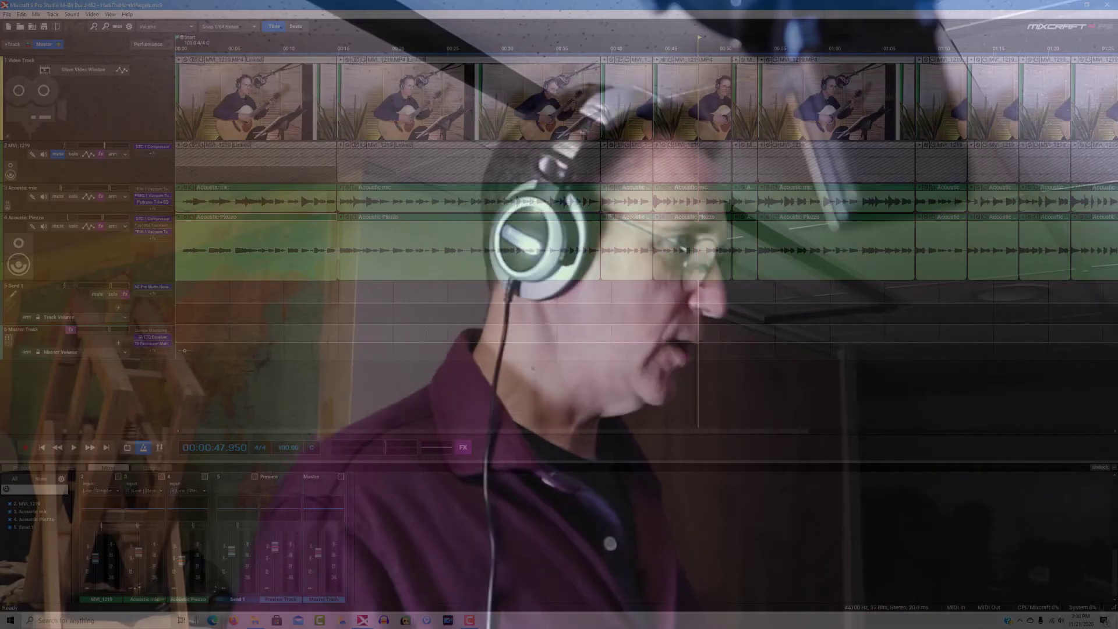
Step: Play the edited Hark the Herald Angels project from its start to hear the mix, and stop after about 12 seconds
{"action": "left_click", "coordinate": [41, 449]}
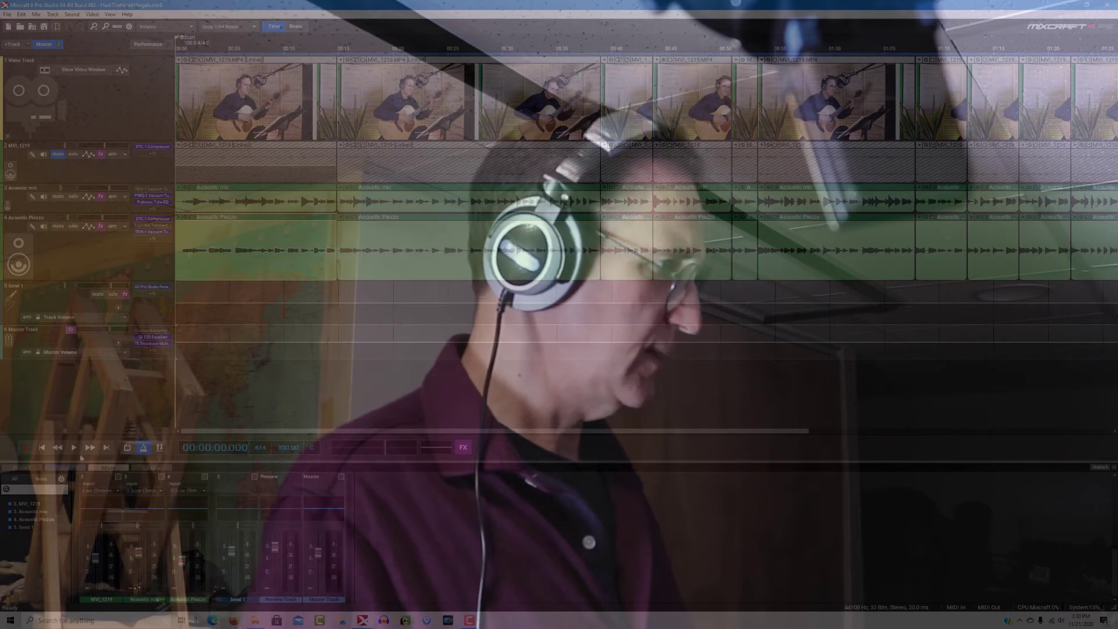
{"action": "left_click", "coordinate": [75, 448]}
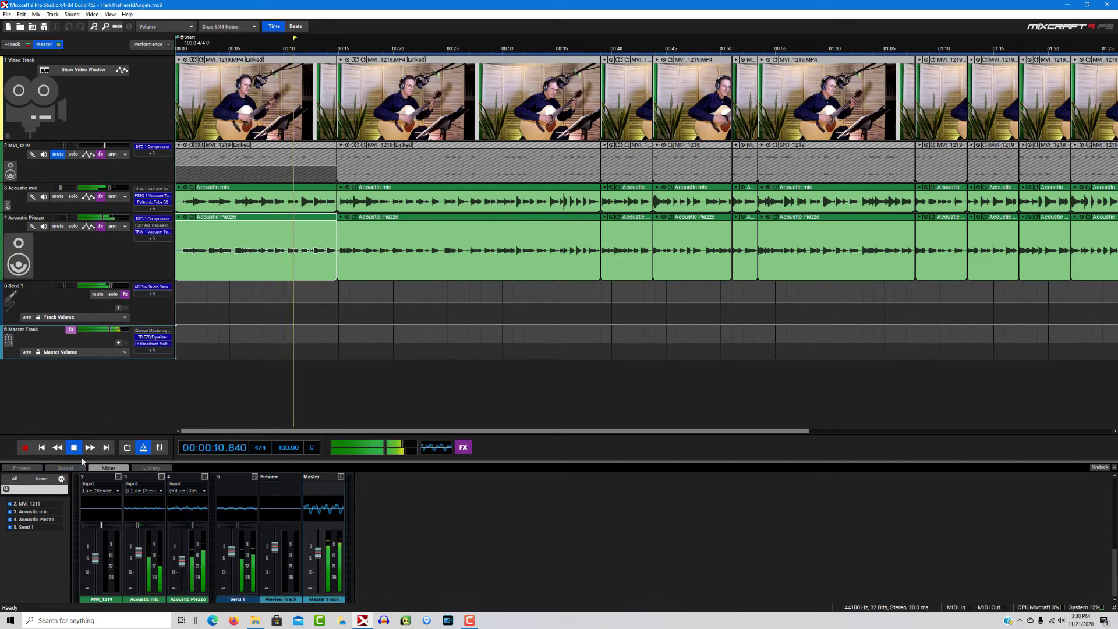
{"action": "left_click", "coordinate": [75, 448]}
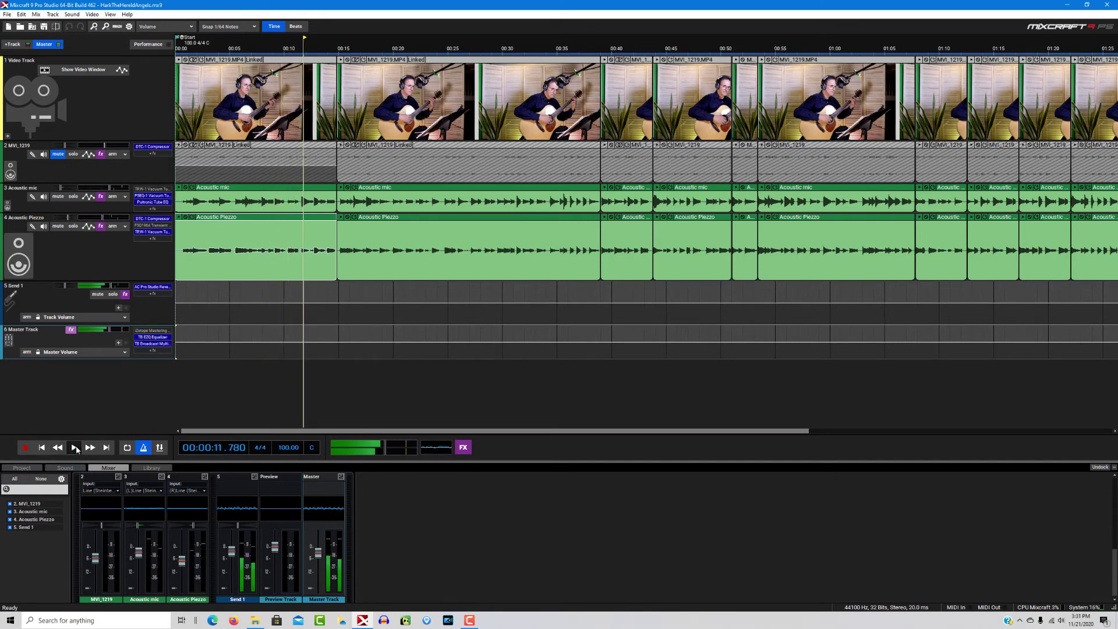
Step: Show the video preview and resume playback to review the edited clips with picture, stopping at about 23 seconds
{"action": "left_click", "coordinate": [84, 69]}
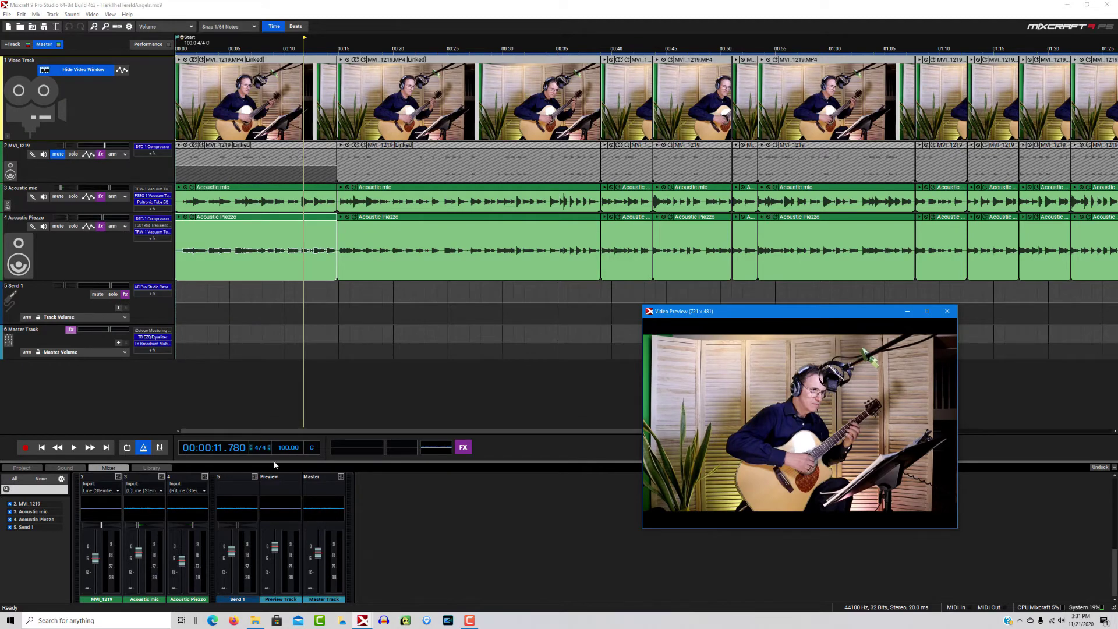
{"action": "key", "text": "space"}
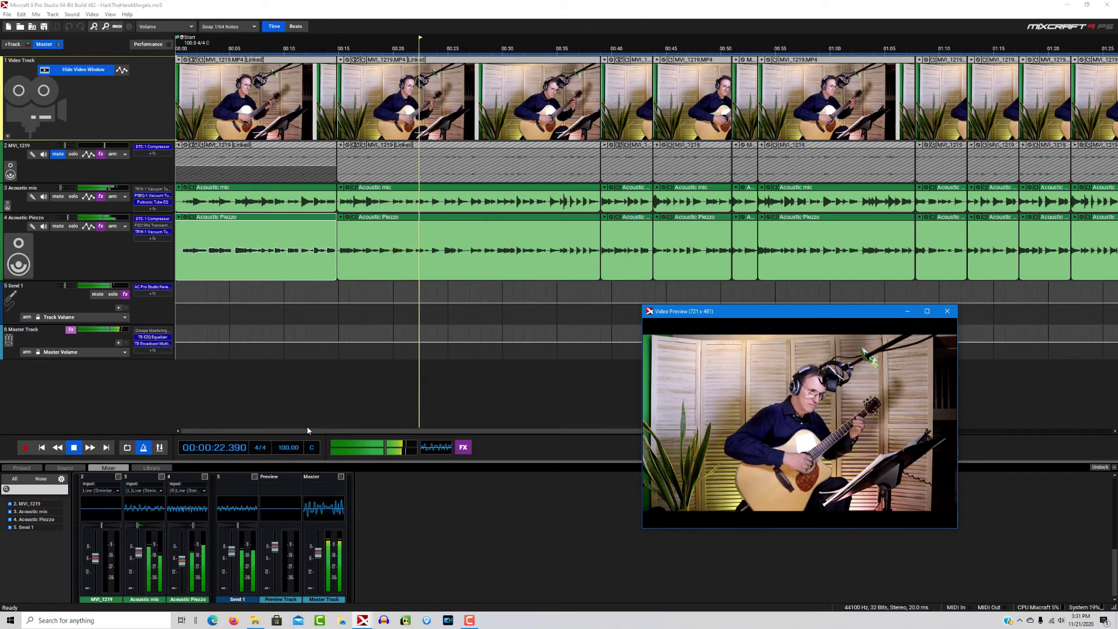
{"action": "key", "text": "space"}
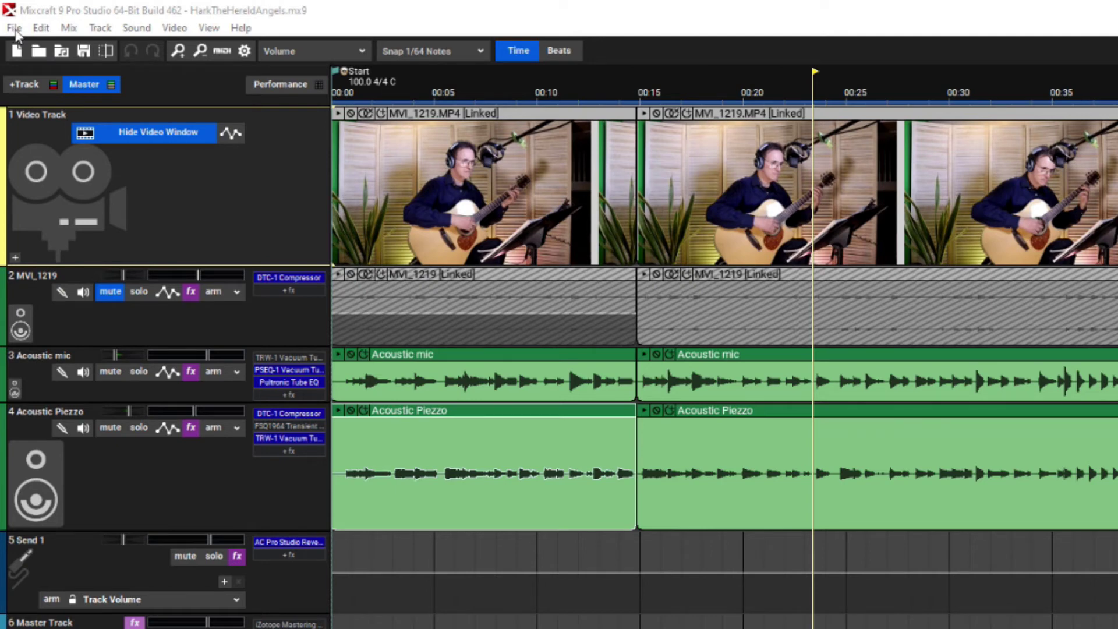
Step: Mix the project down to a WMV video in the MixcraftMixDowns folder, replacing the existing HarkMixdown.wmv
{"action": "left_click", "coordinate": [14, 29]}
{"action": "mouse_move", "coordinate": [41, 28]}
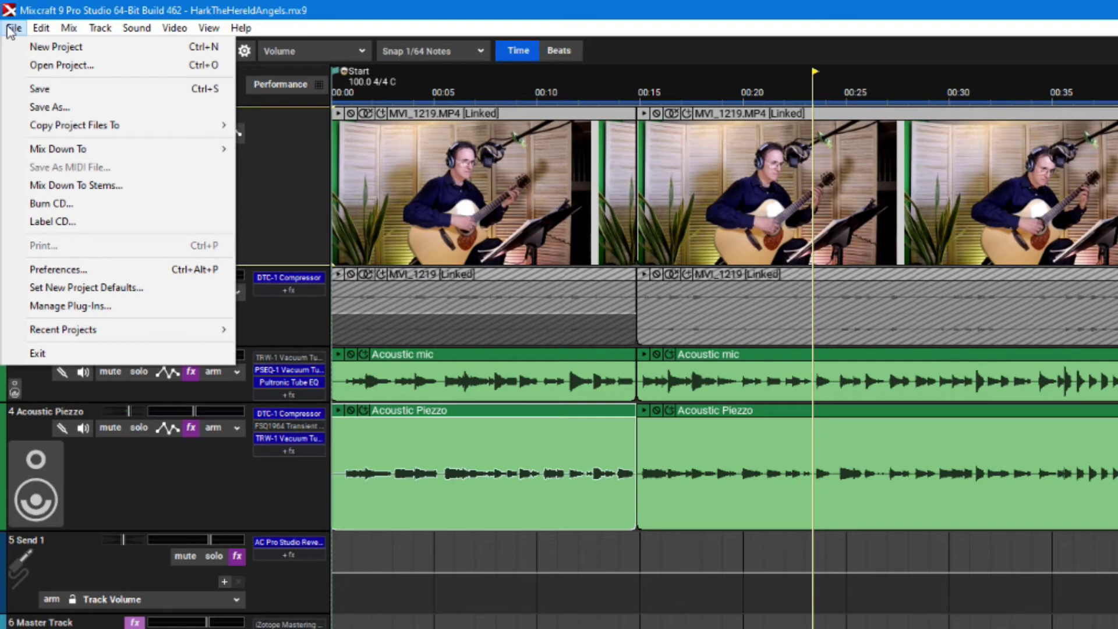
{"action": "mouse_move", "coordinate": [88, 150]}
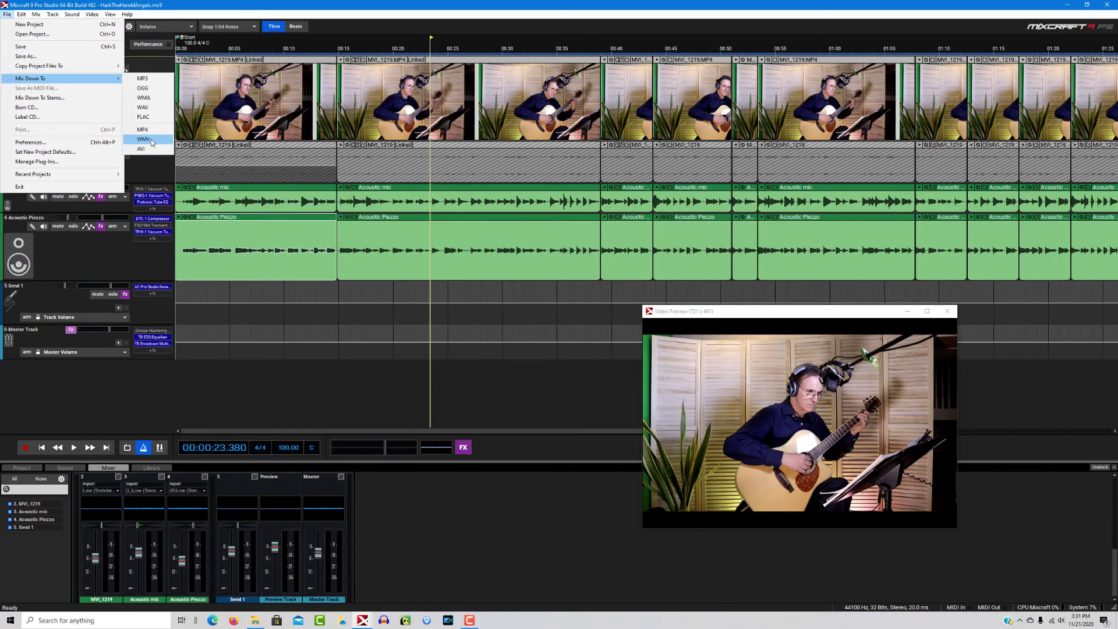
{"action": "left_click", "coordinate": [144, 140]}
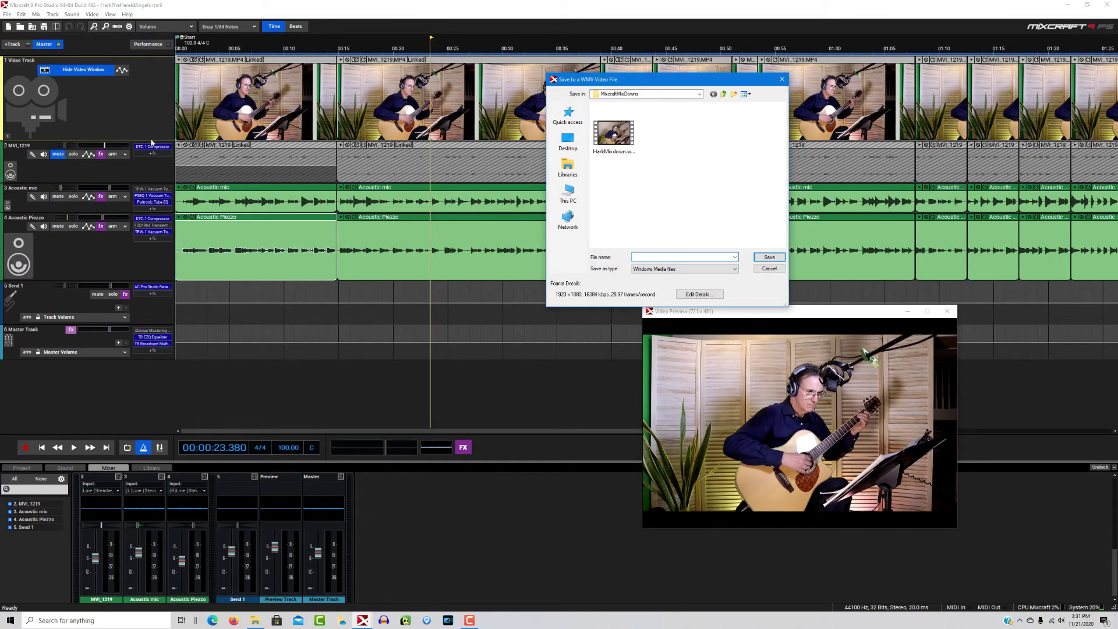
{"action": "left_click", "coordinate": [619, 140]}
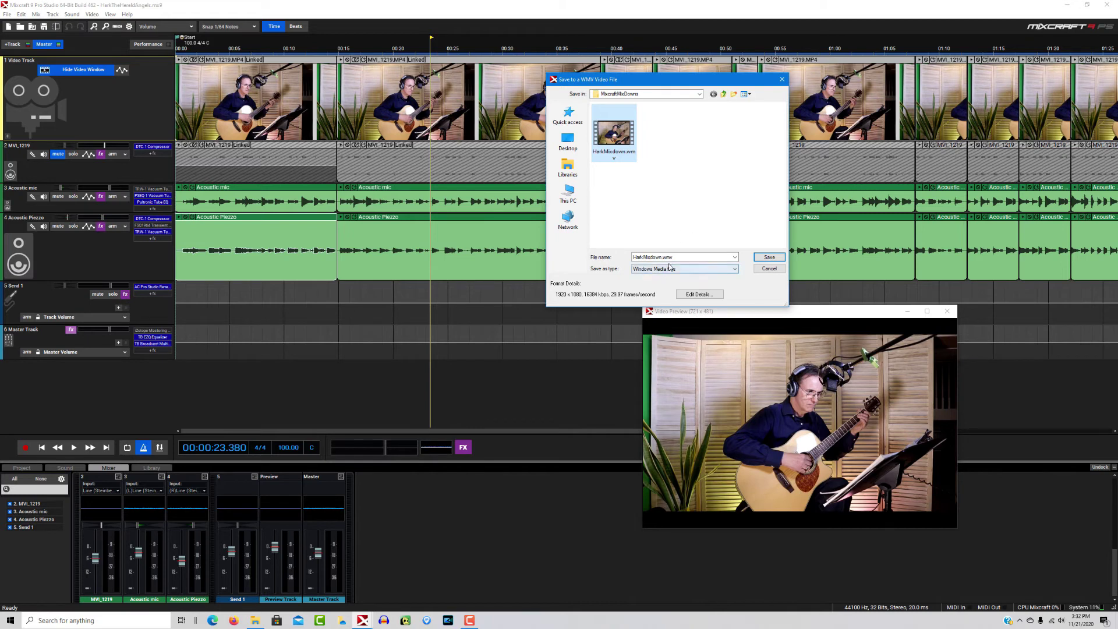
{"action": "left_click", "coordinate": [769, 257]}
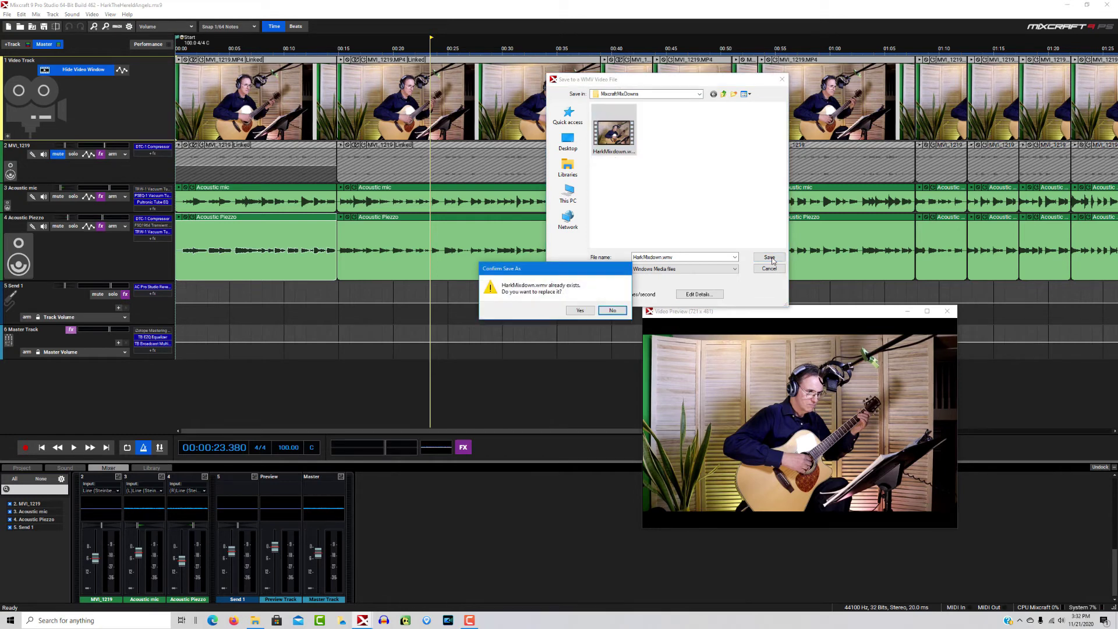
{"action": "left_click", "coordinate": [581, 311]}
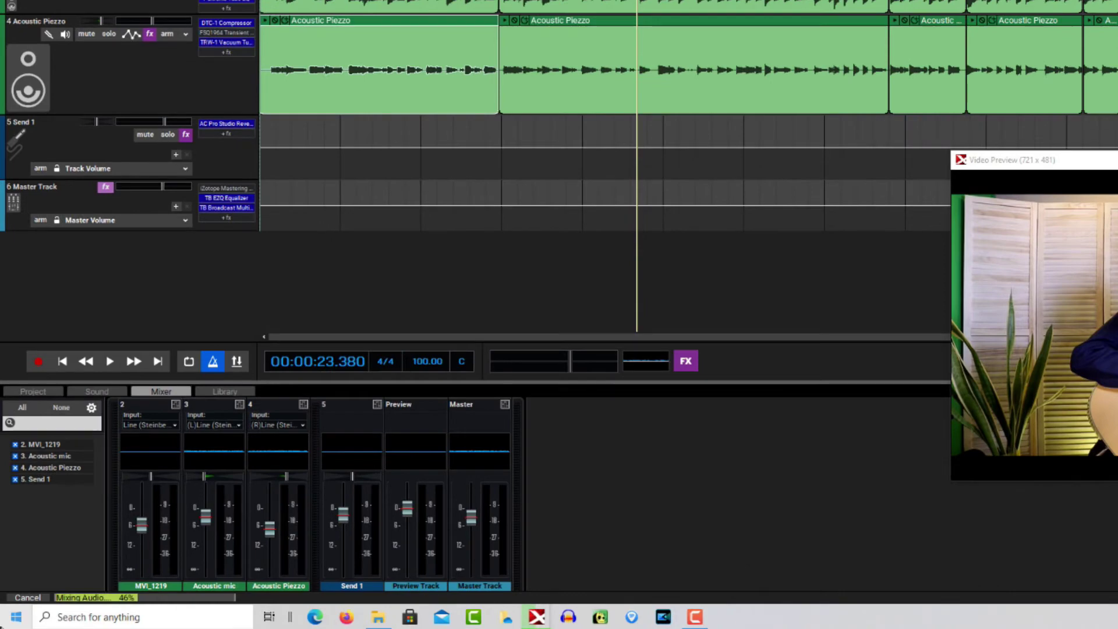